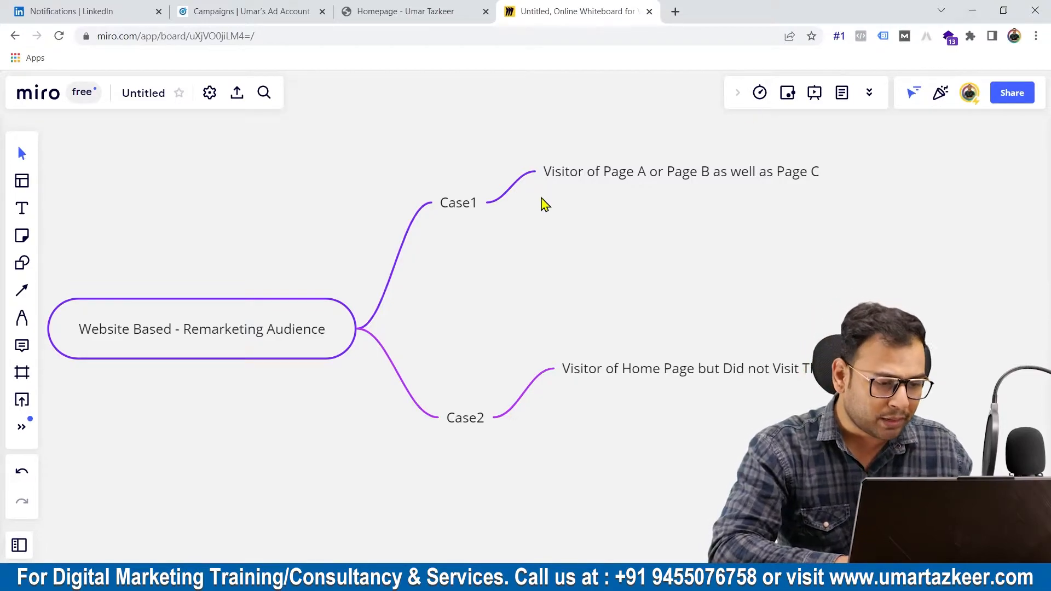
Step: Reword the Case1 branch of the mind map to "Visitor of Page A or Page B and Page C"
{"action": "left_click", "coordinate": [208, 356]}
{"action": "mouse_move", "coordinate": [248, 330]}
{"action": "left_mouse_down"}
{"action": "mouse_move", "coordinate": [246, 348]}
{"action": "mouse_move", "coordinate": [240, 334]}
{"action": "left_mouse_up"}
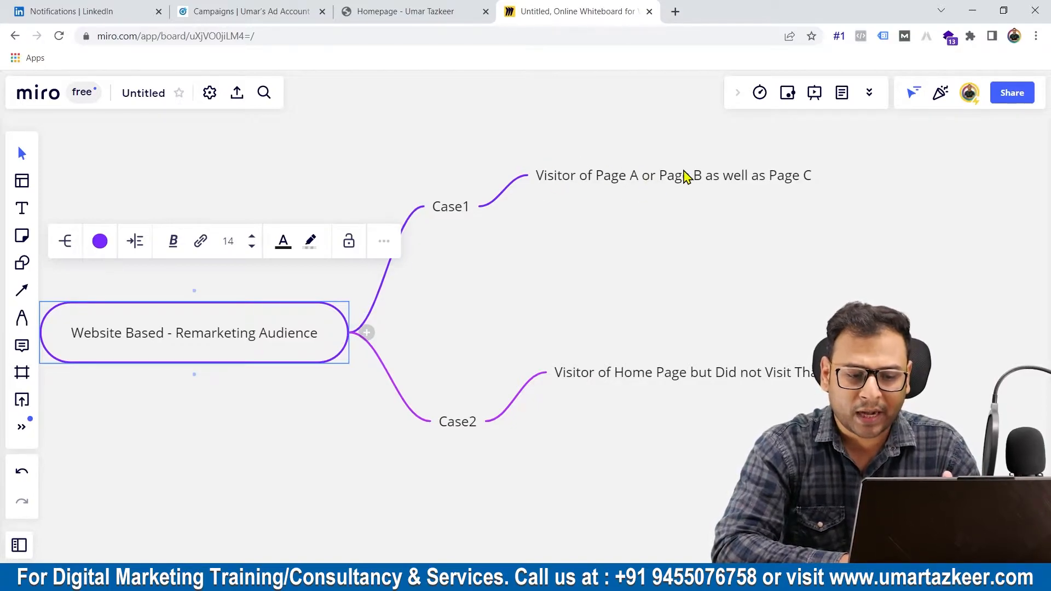
{"action": "double_click", "coordinate": [741, 176]}
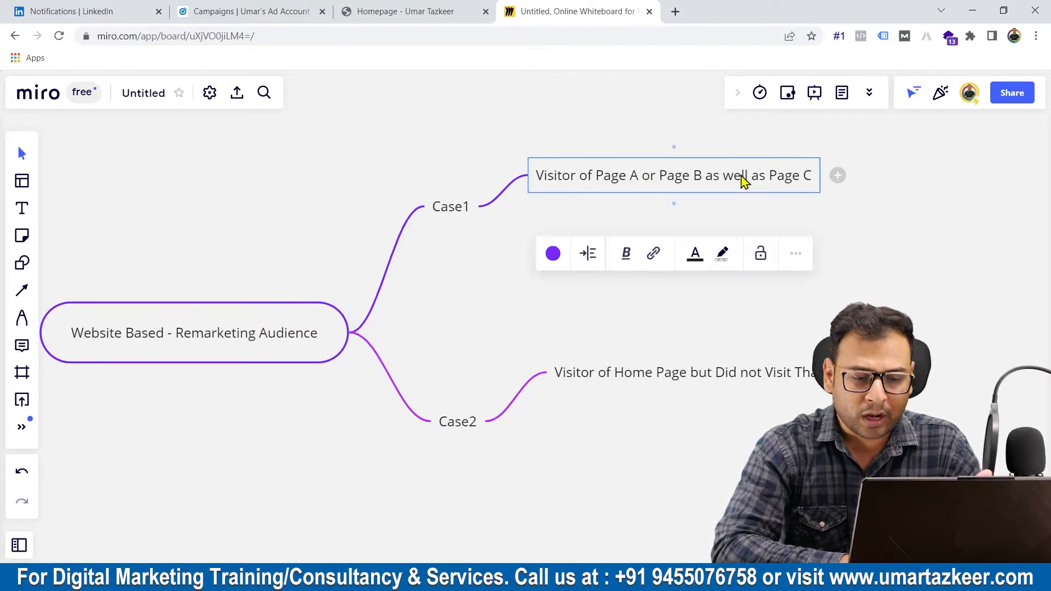
{"action": "key", "text": "Delete"}
{"action": "key", "text": "Delete"}
{"action": "key", "text": "Delete"}
{"action": "key", "text": "Delete"}
{"action": "key", "text": "Delete"}
{"action": "key", "text": "Delete"}
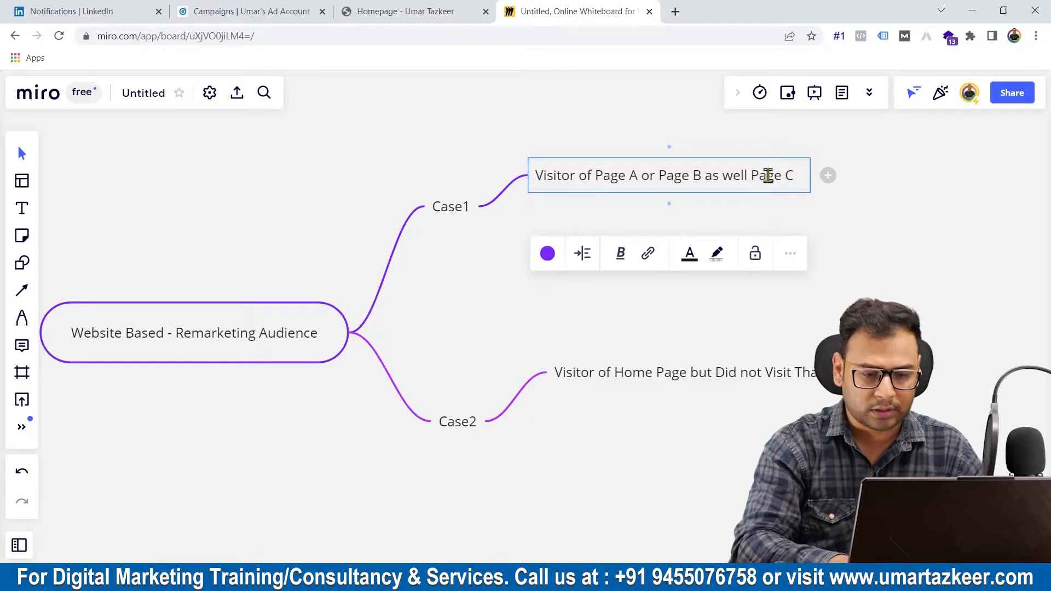
{"action": "key", "text": "BackSpace"}
{"action": "key", "text": "BackSpace"}
{"action": "key", "text": "BackSpace"}
{"action": "key", "text": "BackSpace"}
{"action": "key", "text": "BackSpace"}
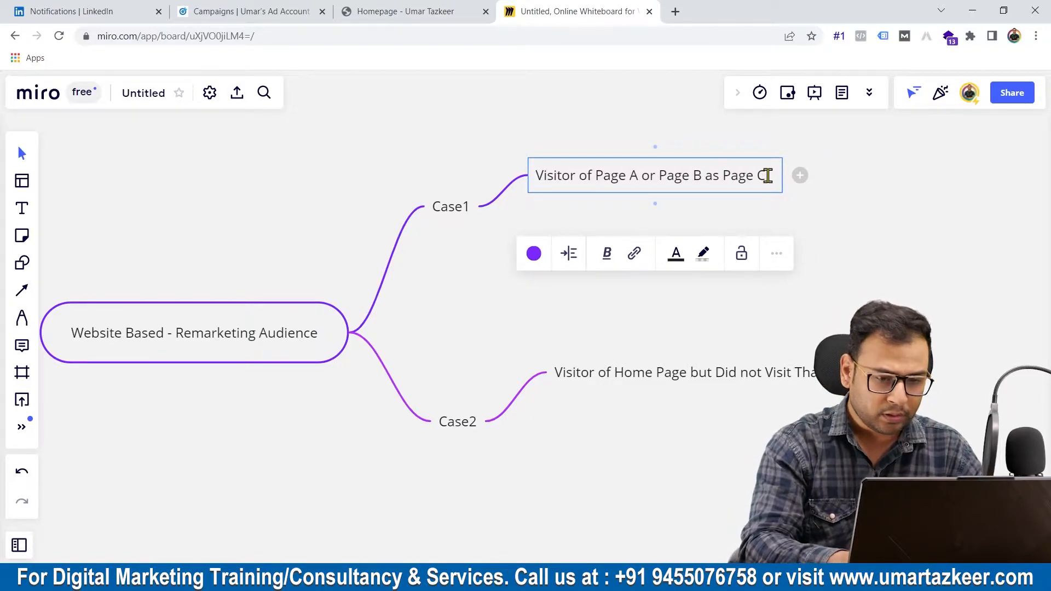
{"action": "type", "text": "and"}
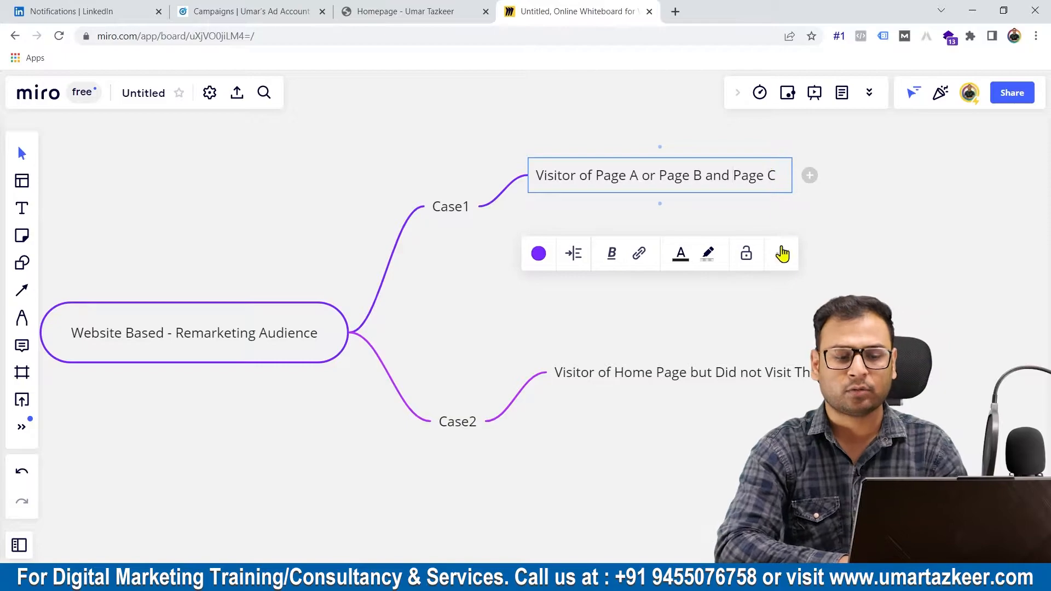
{"action": "left_click", "coordinate": [859, 232]}
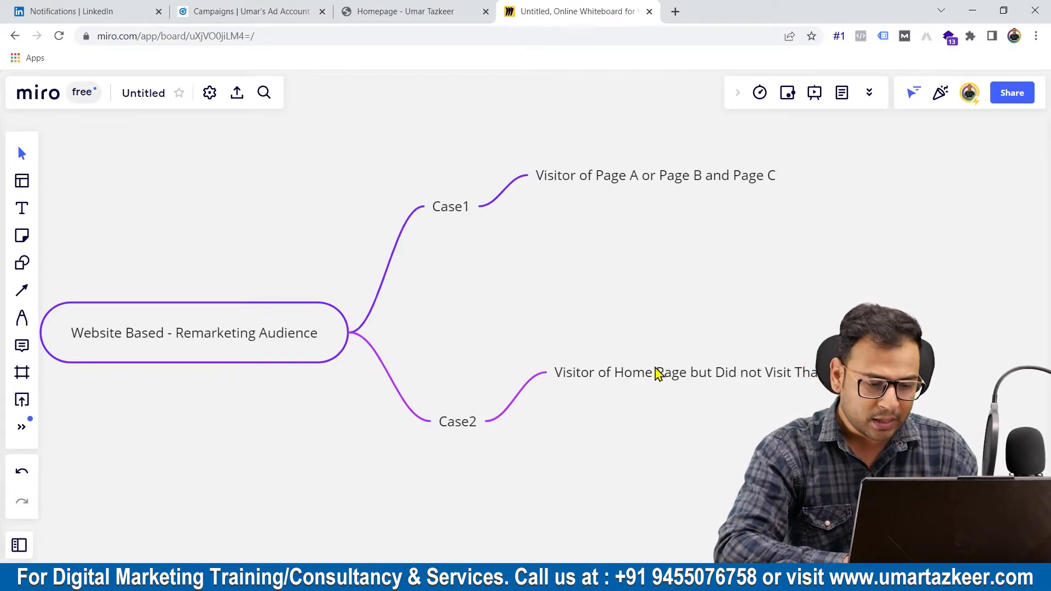
Step: Move the "Visitor of Home Page" branch level with Case2 and shift the whole mind map slightly
{"action": "left_click_drag", "start_coordinate": [655, 371], "coordinate": [644, 421]}
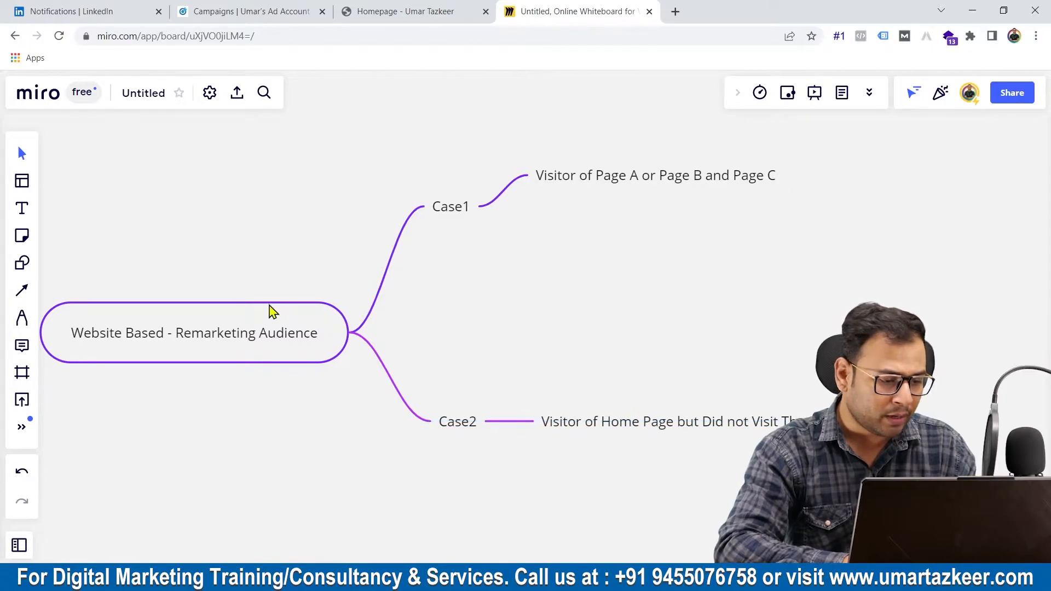
{"action": "left_click_drag", "start_coordinate": [254, 331], "coordinate": [235, 319]}
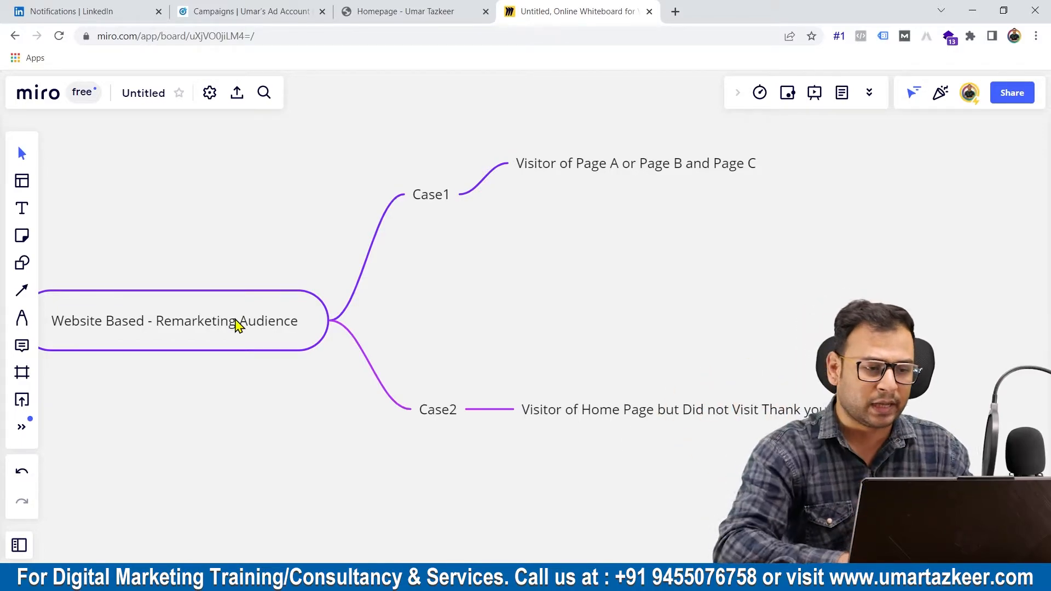
Step: Switch to the online store's homepage and look through its product listings
{"action": "left_click", "coordinate": [405, 11]}
{"action": "scroll", "coordinate": [613, 426], "scroll_direction": "up", "scroll_amount": 6}
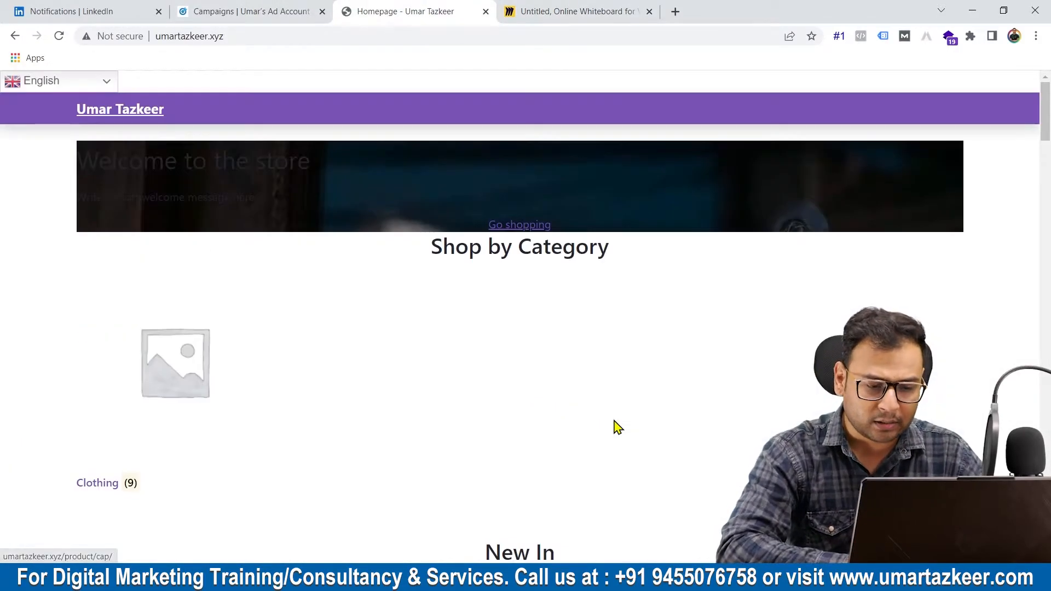
{"action": "scroll", "coordinate": [614, 427], "scroll_direction": "down", "scroll_amount": 9}
{"action": "scroll", "coordinate": [614, 426], "scroll_direction": "down", "scroll_amount": 10}
{"action": "scroll", "coordinate": [615, 428], "scroll_direction": "up", "scroll_amount": 15}
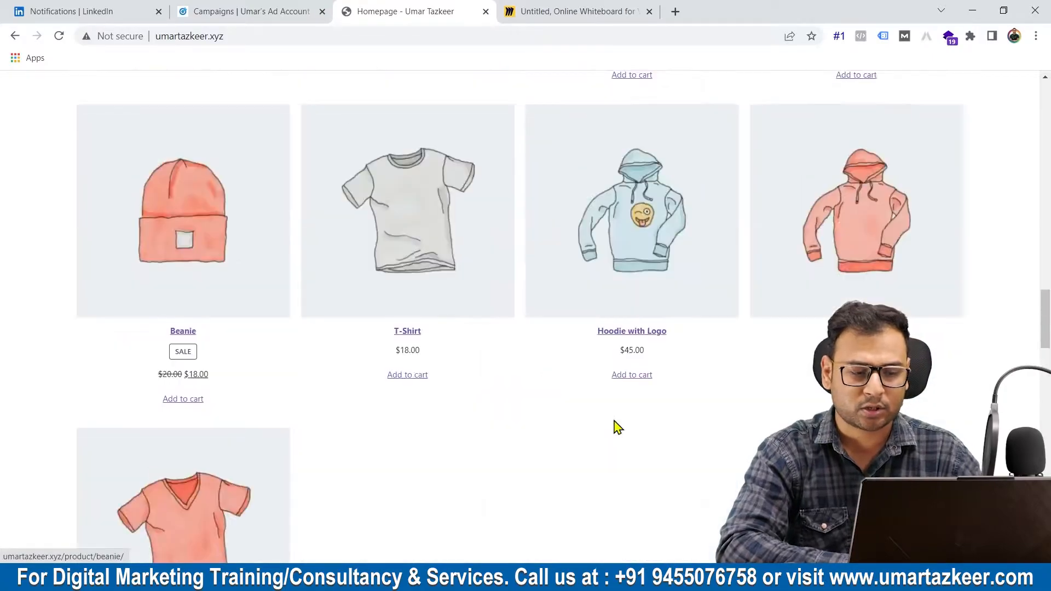
{"action": "scroll", "coordinate": [615, 427], "scroll_direction": "down", "scroll_amount": 5}
{"action": "scroll", "coordinate": [617, 427], "scroll_direction": "up", "scroll_amount": 2}
{"action": "scroll", "coordinate": [617, 427], "scroll_direction": "up", "scroll_amount": 3}
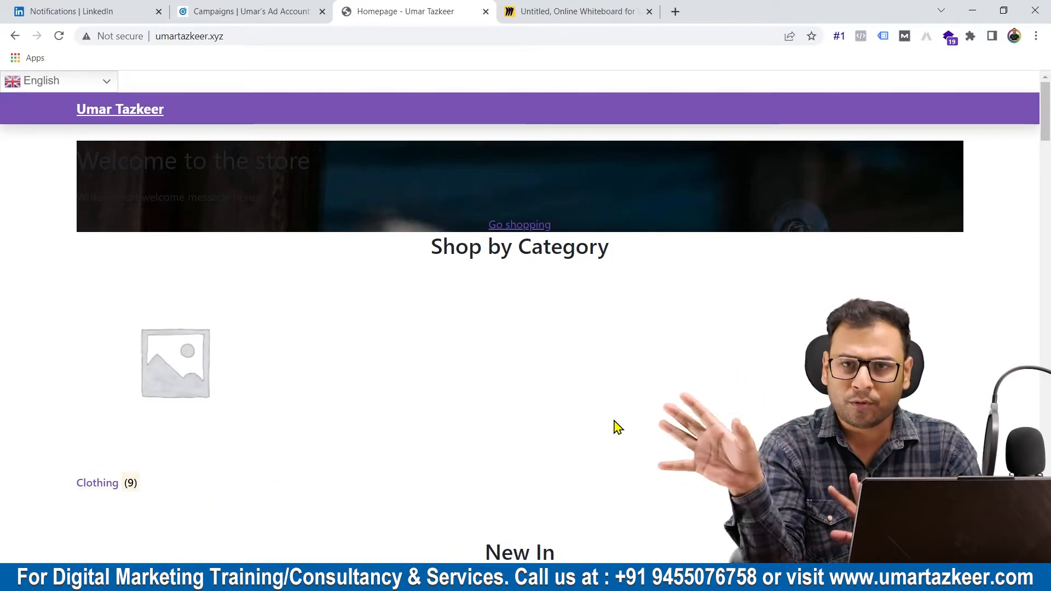
Step: Switch to LinkedIn Campaign Manager and start a new website retargeting audience under Matched Audiences
{"action": "left_click", "coordinate": [244, 6]}
{"action": "left_click", "coordinate": [386, 134]}
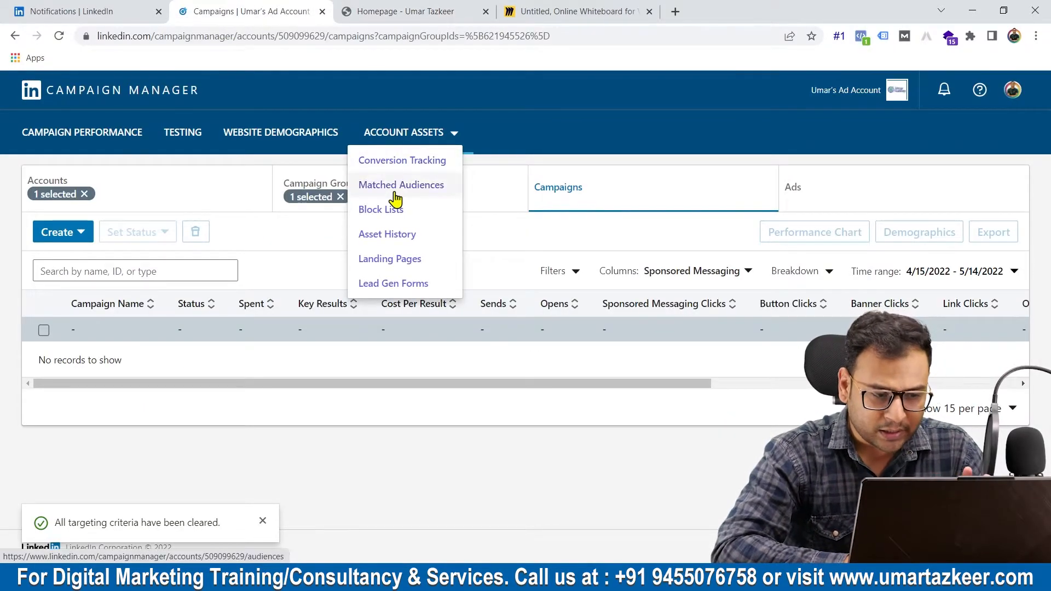
{"action": "left_click", "coordinate": [395, 189]}
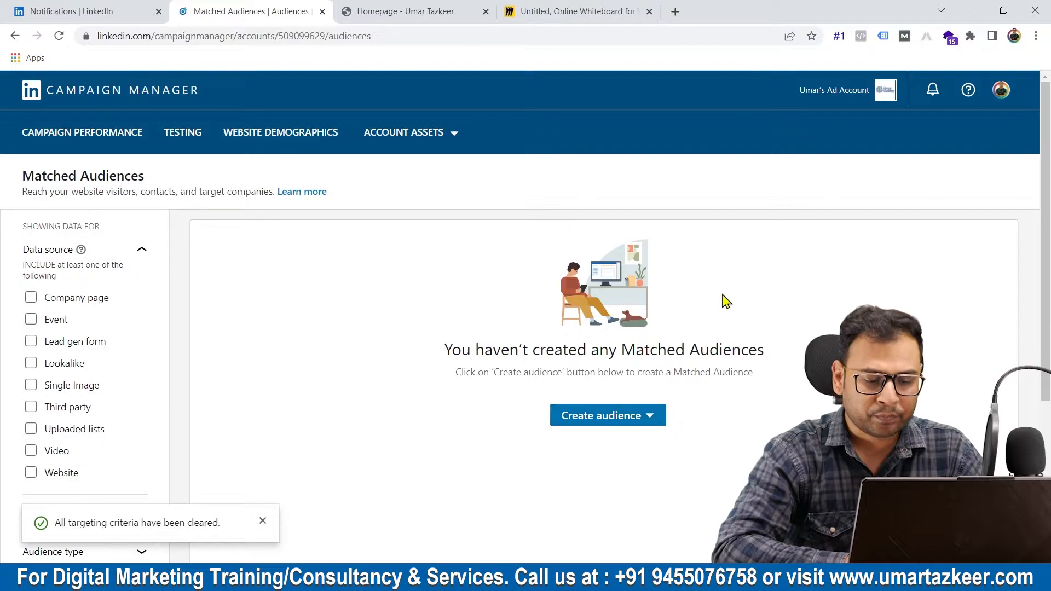
{"action": "scroll", "coordinate": [726, 301], "scroll_direction": "down", "scroll_amount": 4}
{"action": "left_click", "coordinate": [593, 179]}
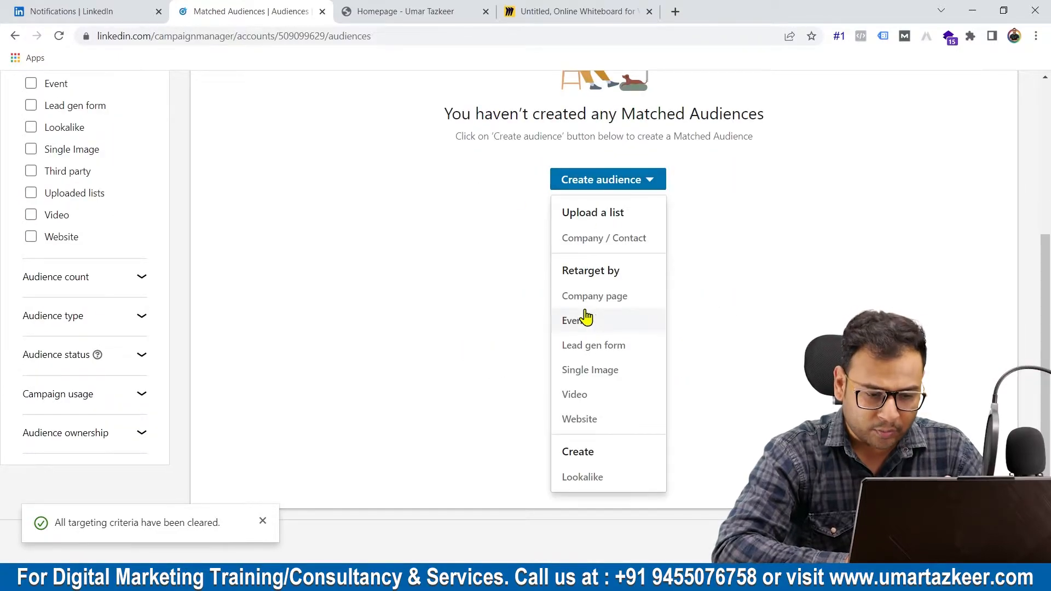
{"action": "left_click", "coordinate": [595, 424]}
Step: Name the audience PageAorPagebutNotPageC and set the engagement period to 30 days in the past
{"action": "left_click", "coordinate": [369, 208]}
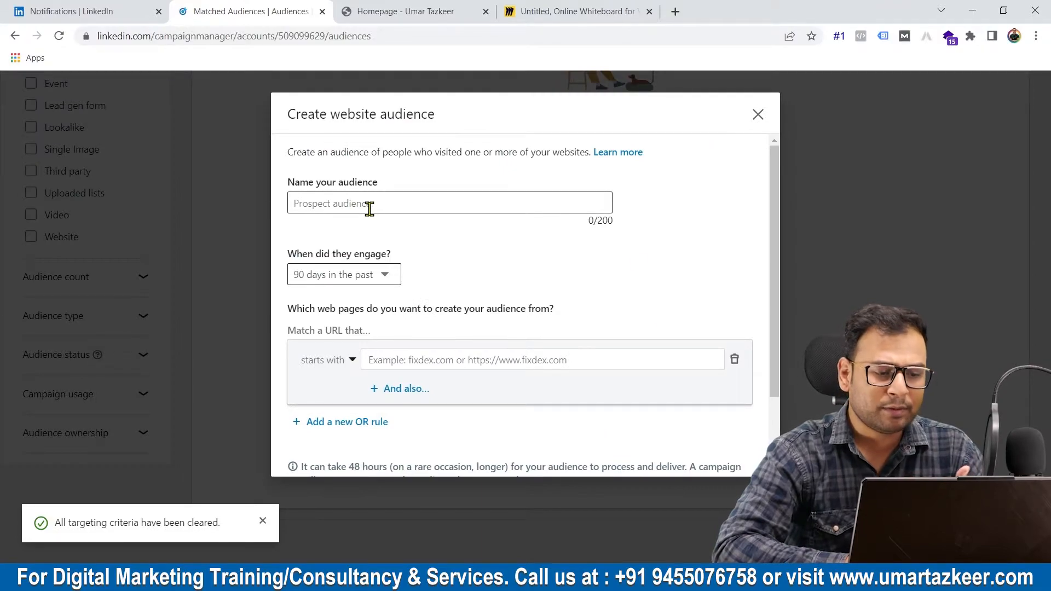
{"action": "type", "text": "PageAorP"}
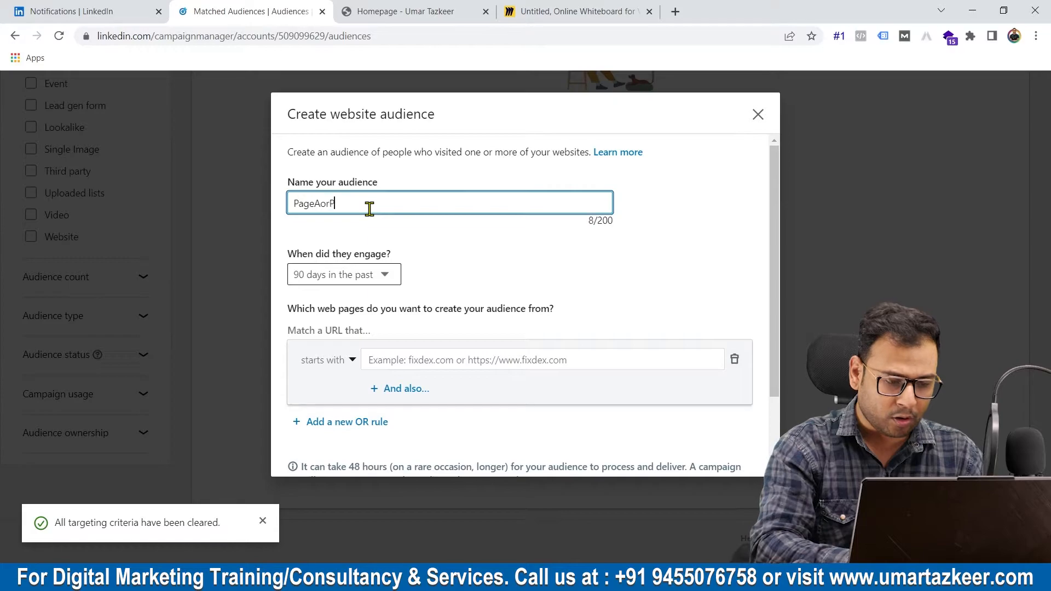
{"action": "type", "text": "agebutton "}
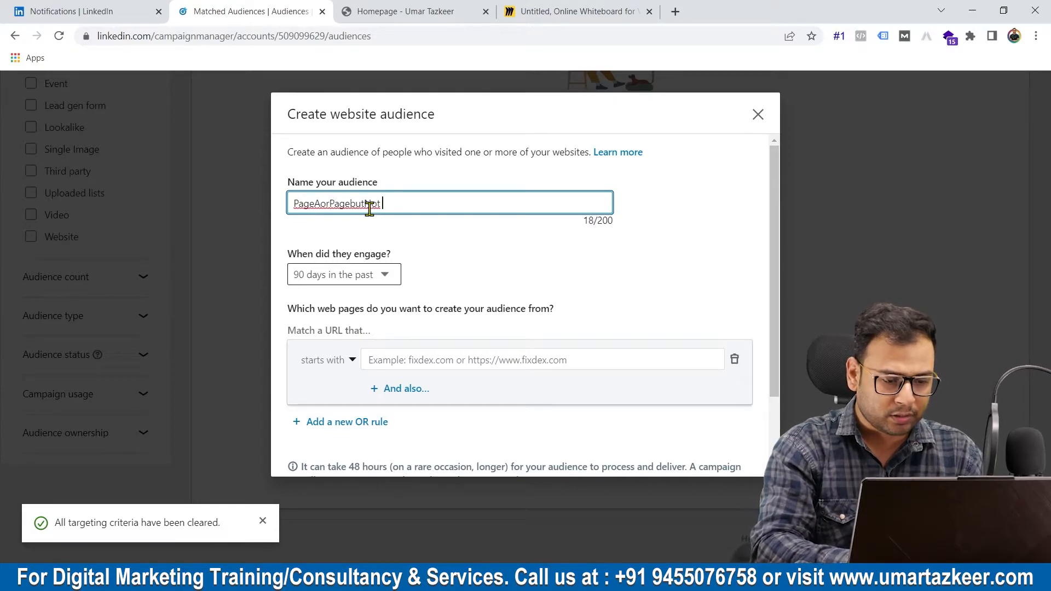
{"action": "type", "text": "PageC"}
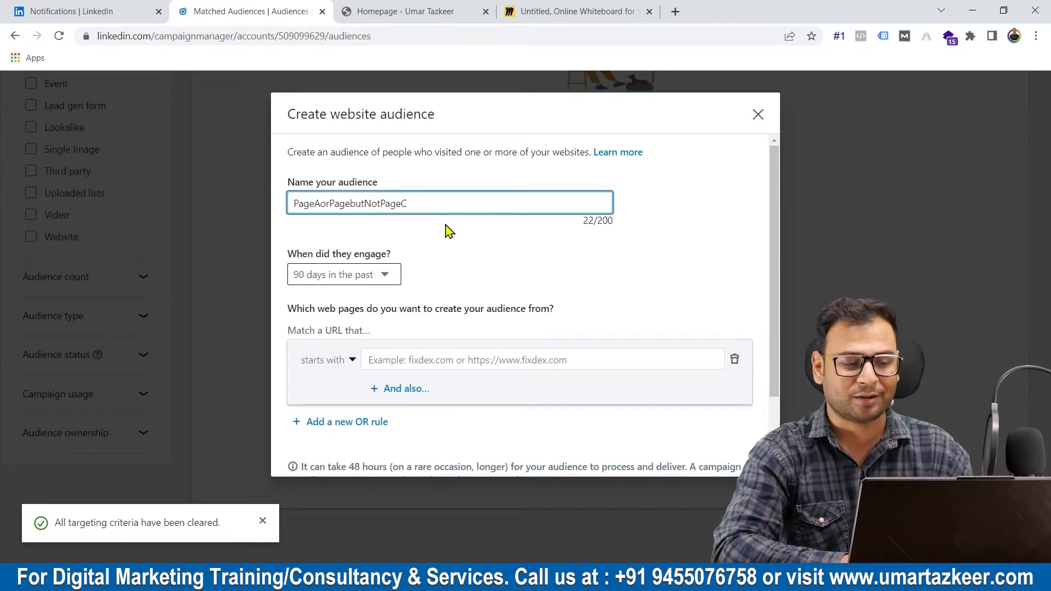
{"action": "left_click", "coordinate": [445, 225]}
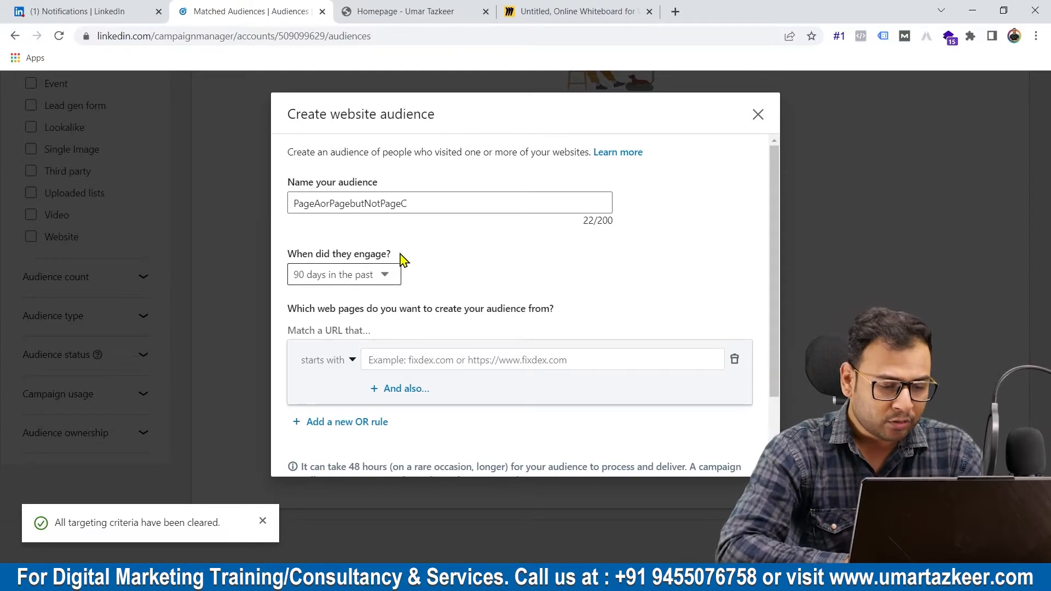
{"action": "scroll", "coordinate": [479, 258], "scroll_direction": "down", "scroll_amount": 1}
{"action": "left_click", "coordinate": [372, 217]}
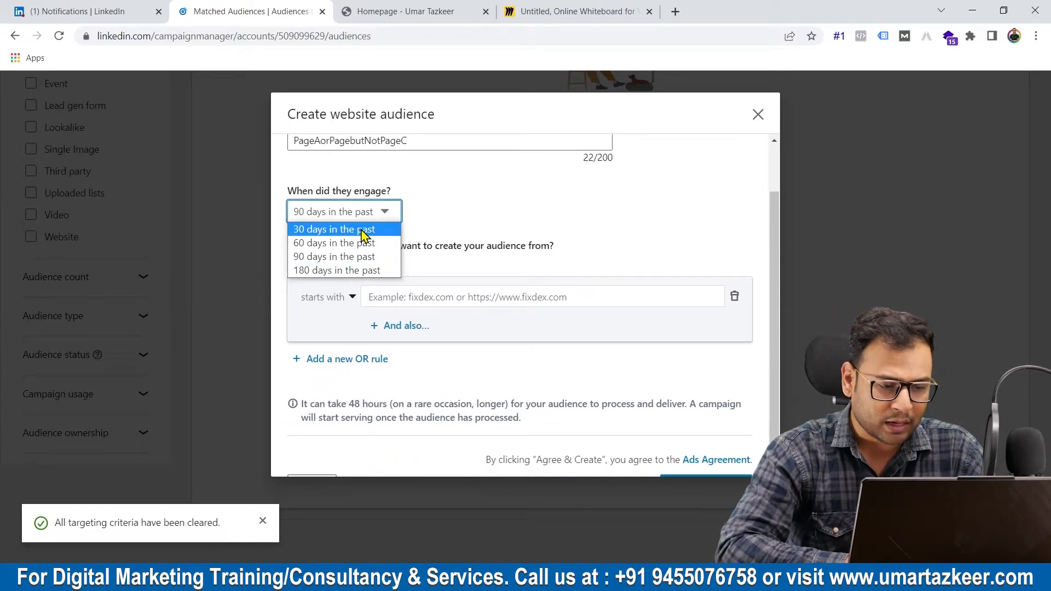
{"action": "left_click", "coordinate": [364, 230]}
Step: Set the match condition of the first URL rule to "contains"
{"action": "left_click", "coordinate": [410, 297]}
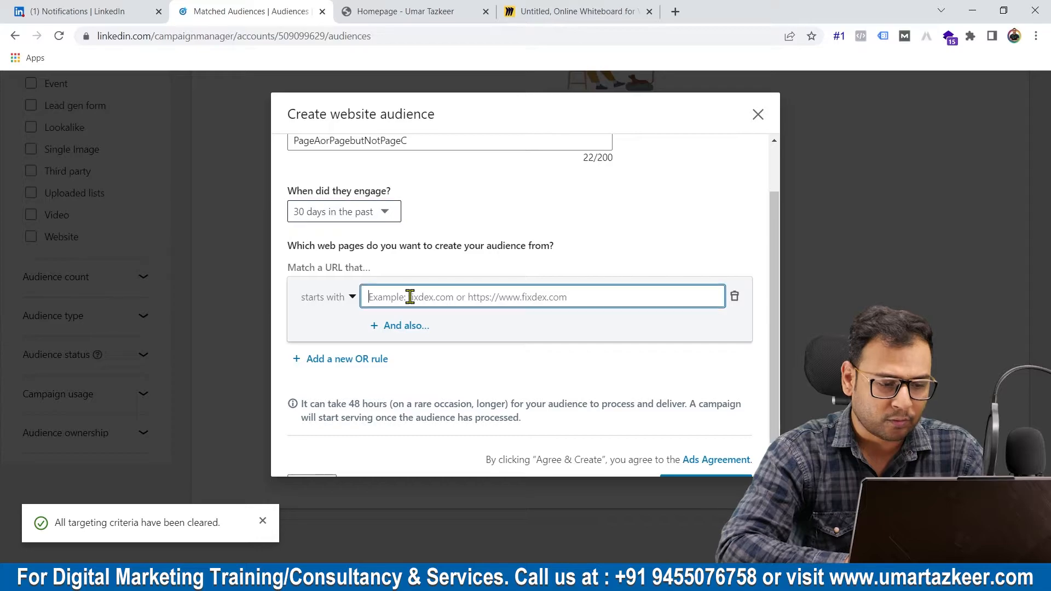
{"action": "left_click", "coordinate": [339, 299]}
{"action": "left_click", "coordinate": [330, 388]}
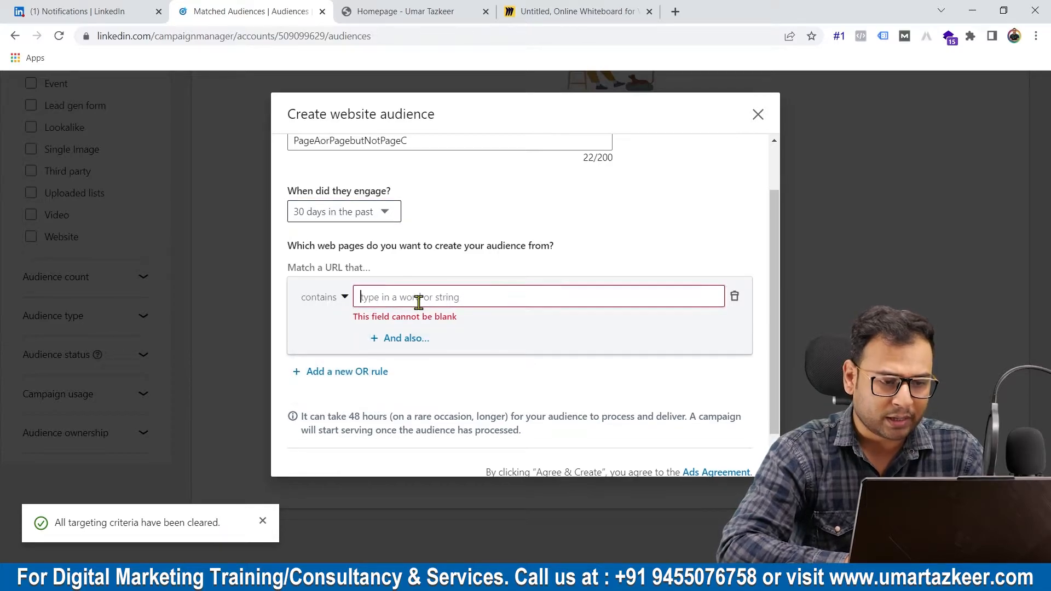
Step: Open the Hoodie with Zipper product page in the online store and copy its full URL
{"action": "left_click", "coordinate": [429, 10]}
{"action": "scroll", "coordinate": [335, 340], "scroll_direction": "down", "scroll_amount": 8}
{"action": "scroll", "coordinate": [335, 347], "scroll_direction": "down", "scroll_amount": 2}
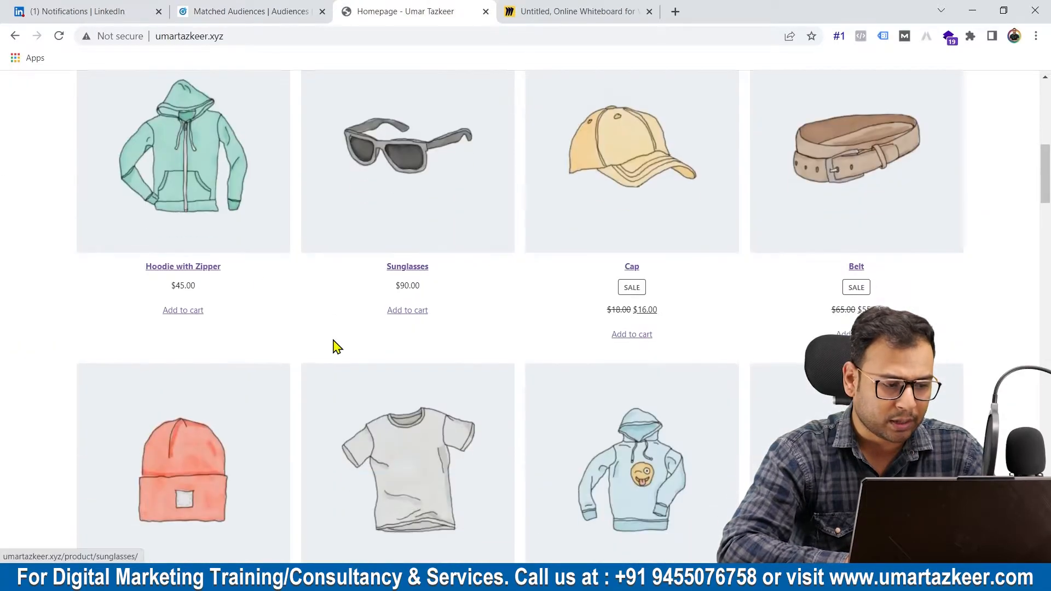
{"action": "left_click", "coordinate": [169, 192]}
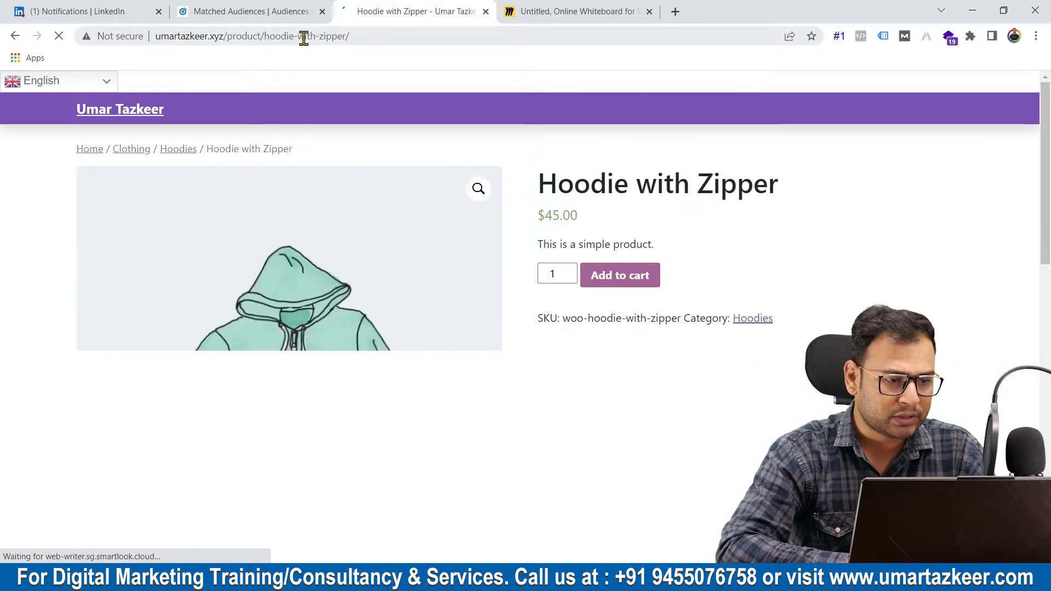
{"action": "left_click", "coordinate": [301, 36]}
{"action": "key", "text": "ctrl+c"}
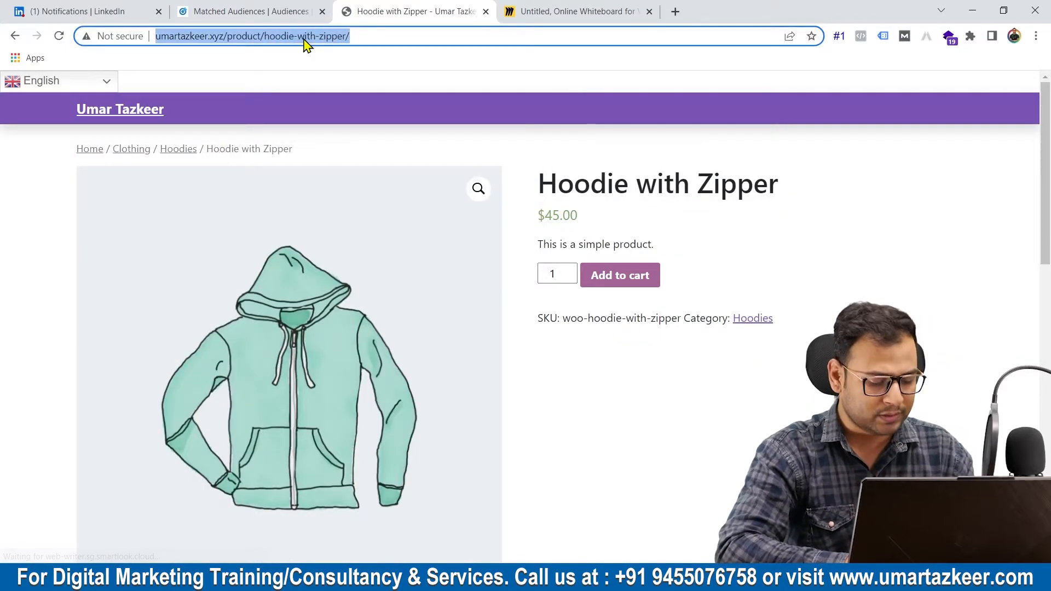
Step: Paste the copied URL into the first audience rule and trim it to /hoodie-with-zipper/
{"action": "left_click", "coordinate": [99, 7]}
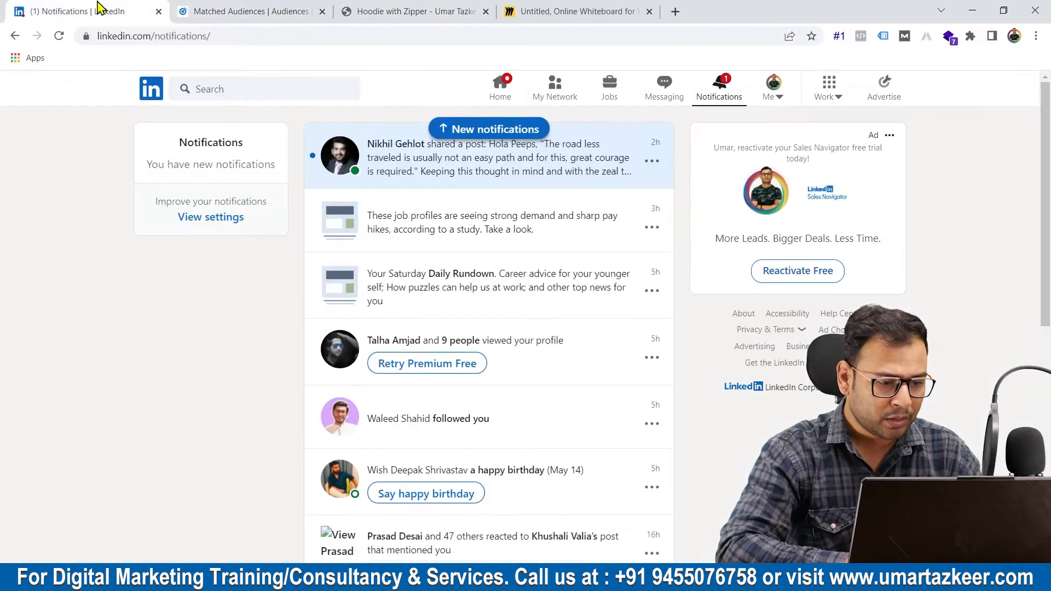
{"action": "left_click", "coordinate": [240, 13]}
{"action": "key", "text": "ctrl+v"}
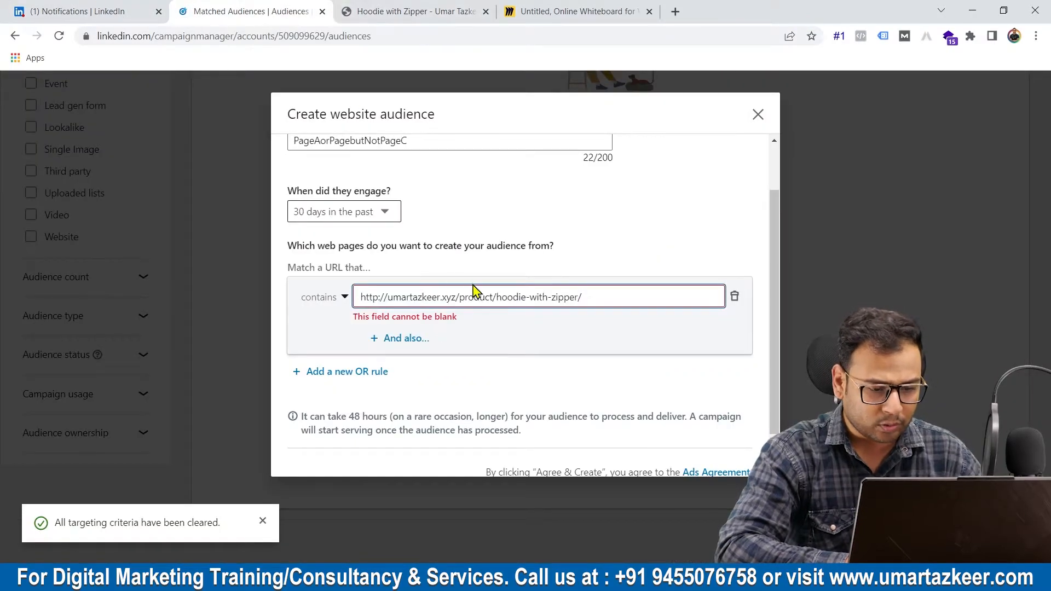
{"action": "left_click_drag", "start_coordinate": [493, 295], "coordinate": [159, 316]}
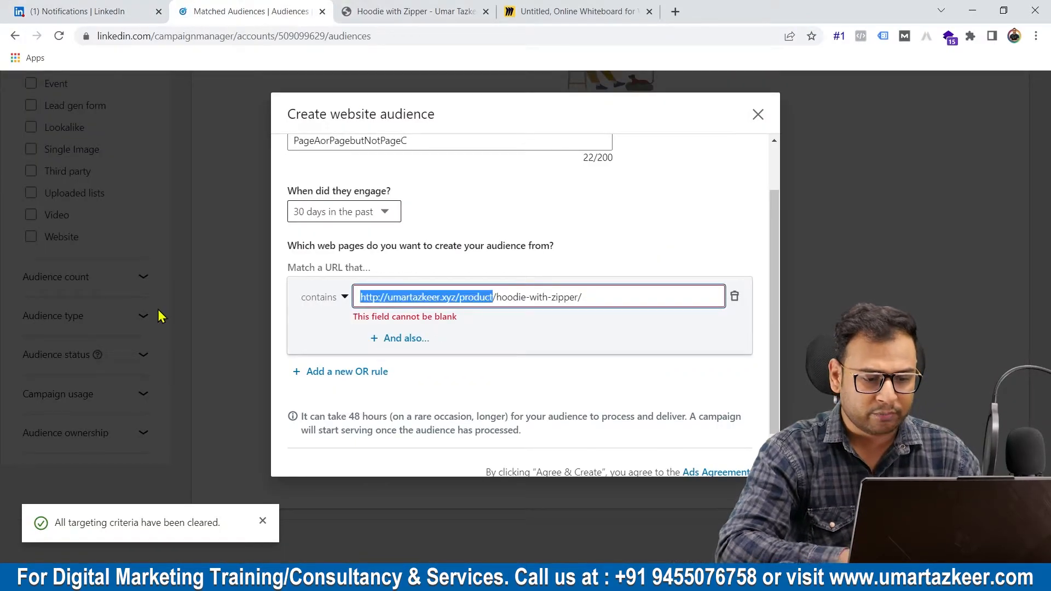
{"action": "key", "text": "BackSpace"}
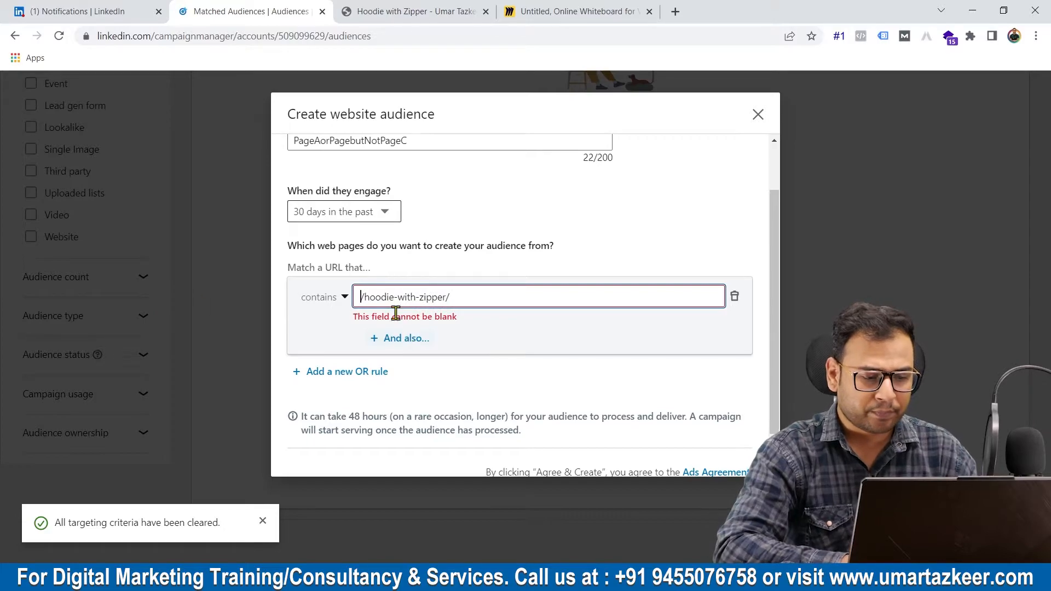
Step: Add a second OR rule to the website audience and make its URL field ready for input
{"action": "left_click", "coordinate": [295, 374]}
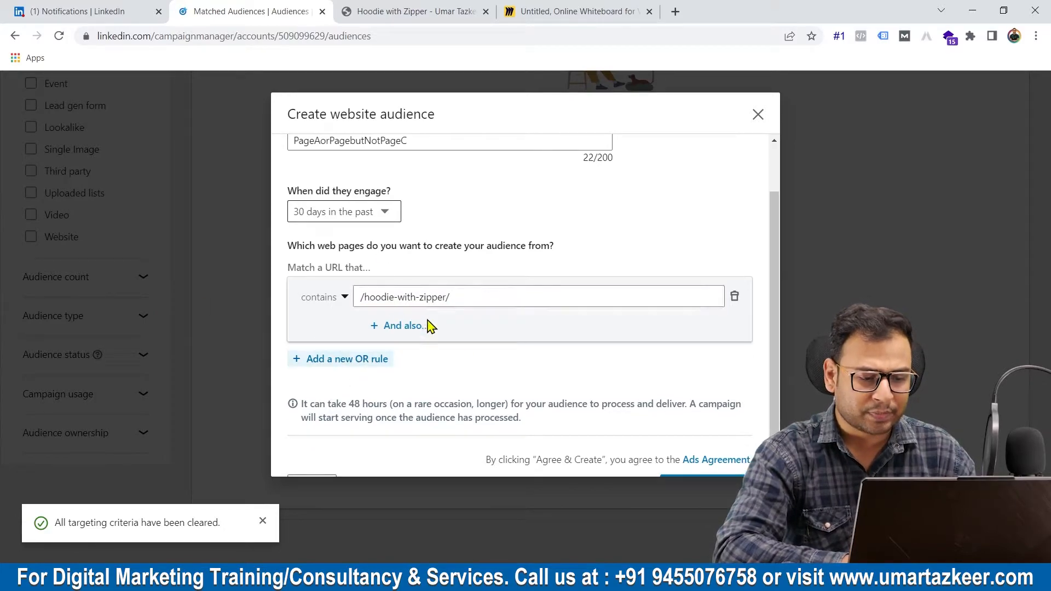
{"action": "left_click", "coordinate": [370, 361]}
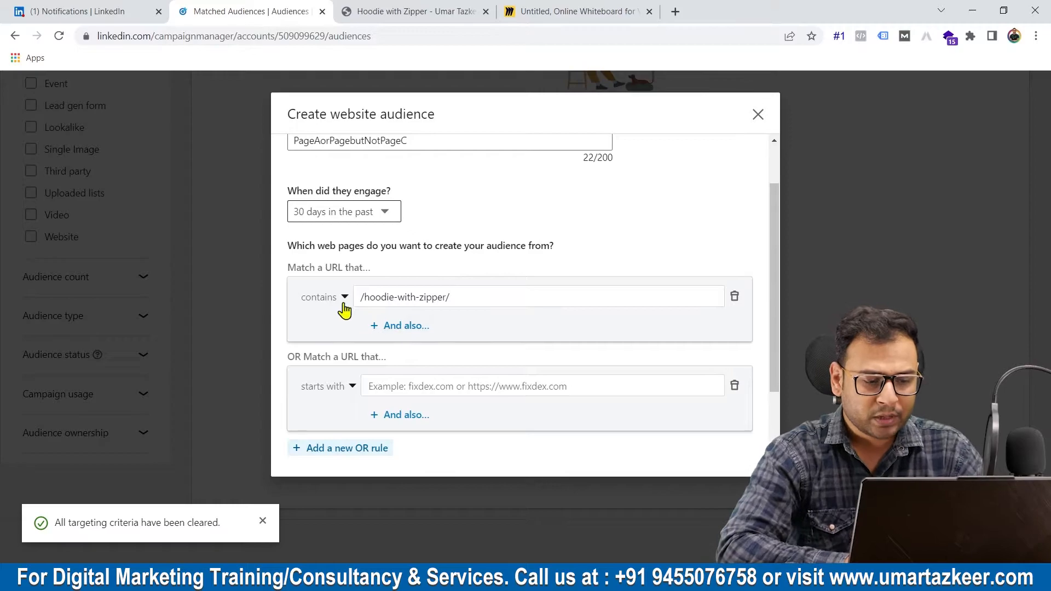
{"action": "left_click", "coordinate": [419, 383]}
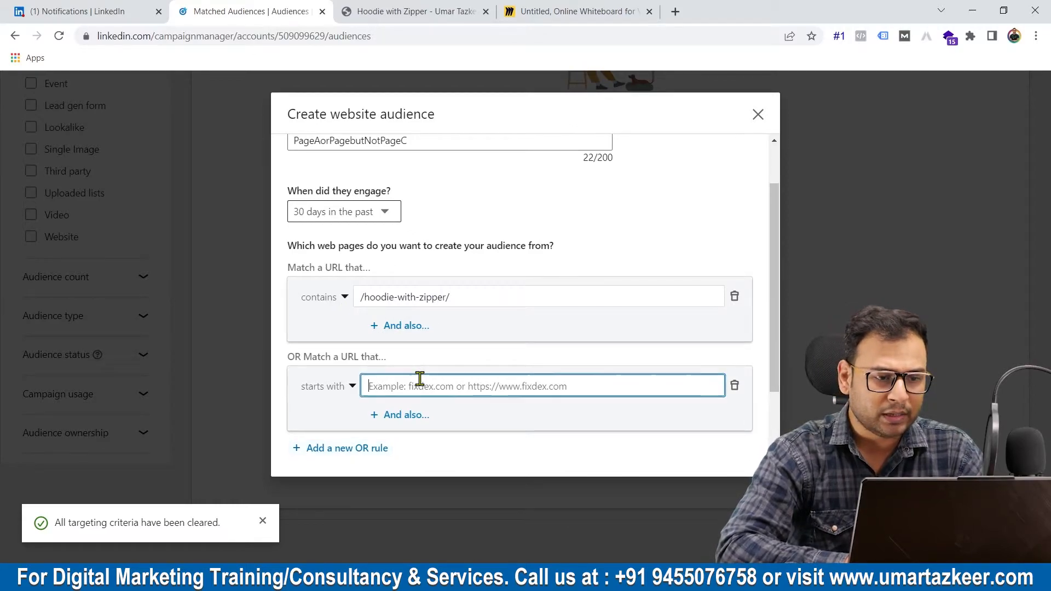
Step: Open the Sunglasses product page from the store homepage in a new tab and copy the /sunglasses/ part of its URL
{"action": "left_click", "coordinate": [426, 8]}
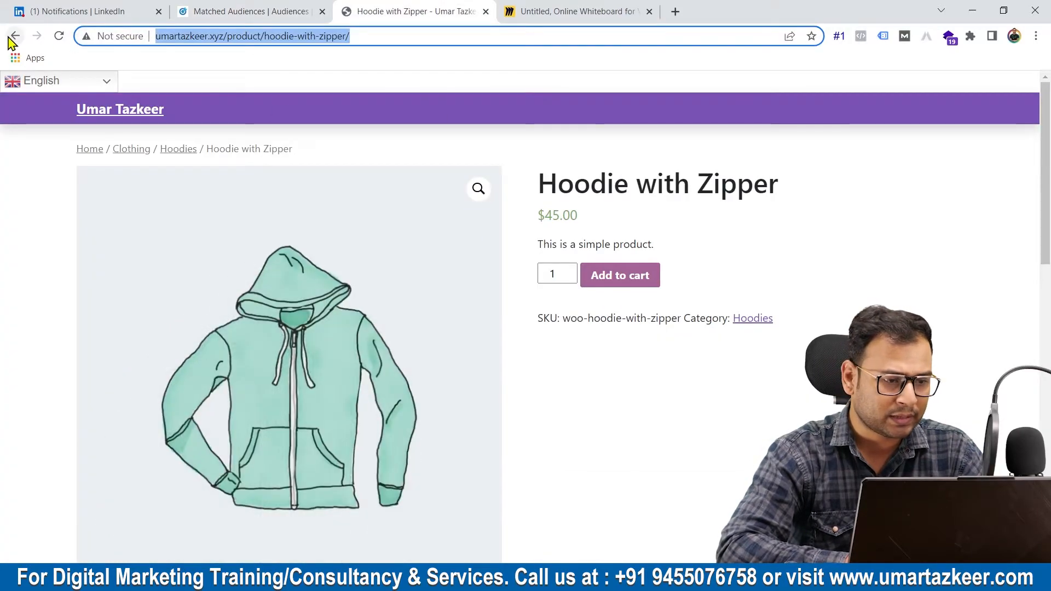
{"action": "left_click", "coordinate": [15, 36]}
{"action": "middle_click", "coordinate": [424, 187]}
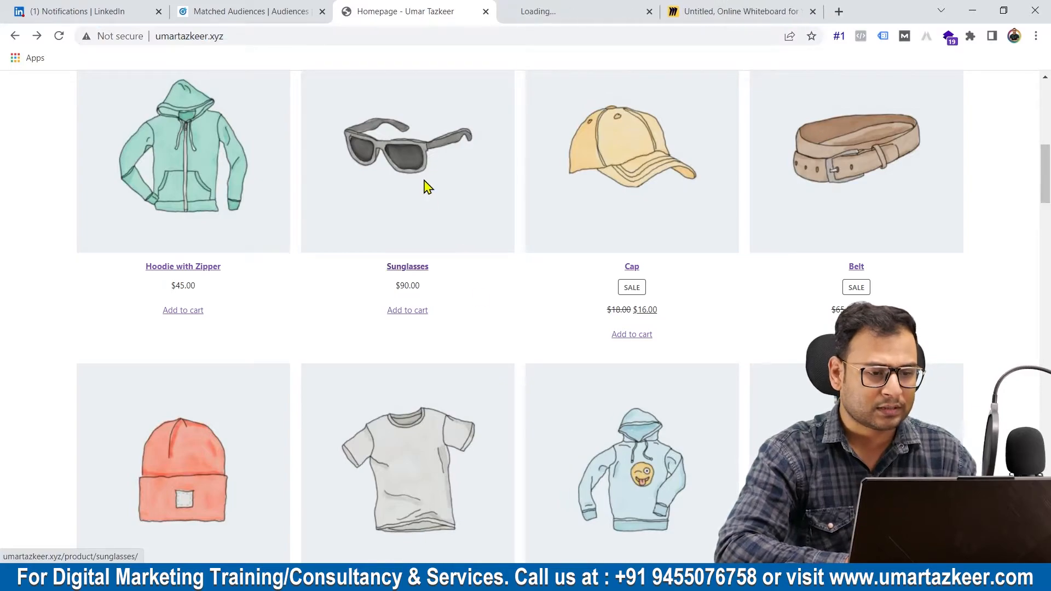
{"action": "left_click", "coordinate": [525, 7]}
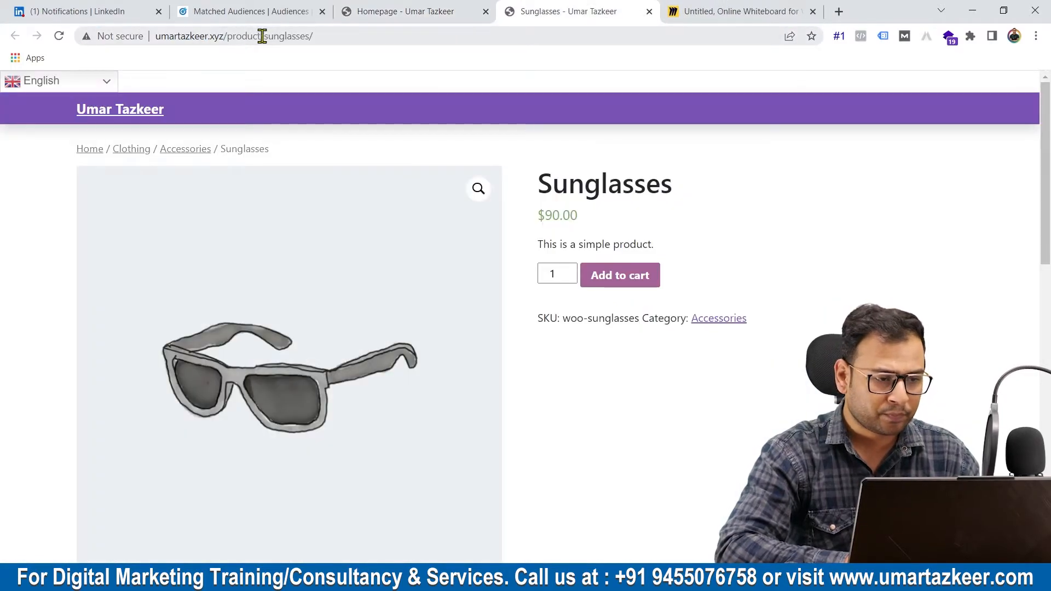
{"action": "left_click_drag", "start_coordinate": [260, 35], "coordinate": [373, 43]}
{"action": "key", "text": "ctrl+c"}
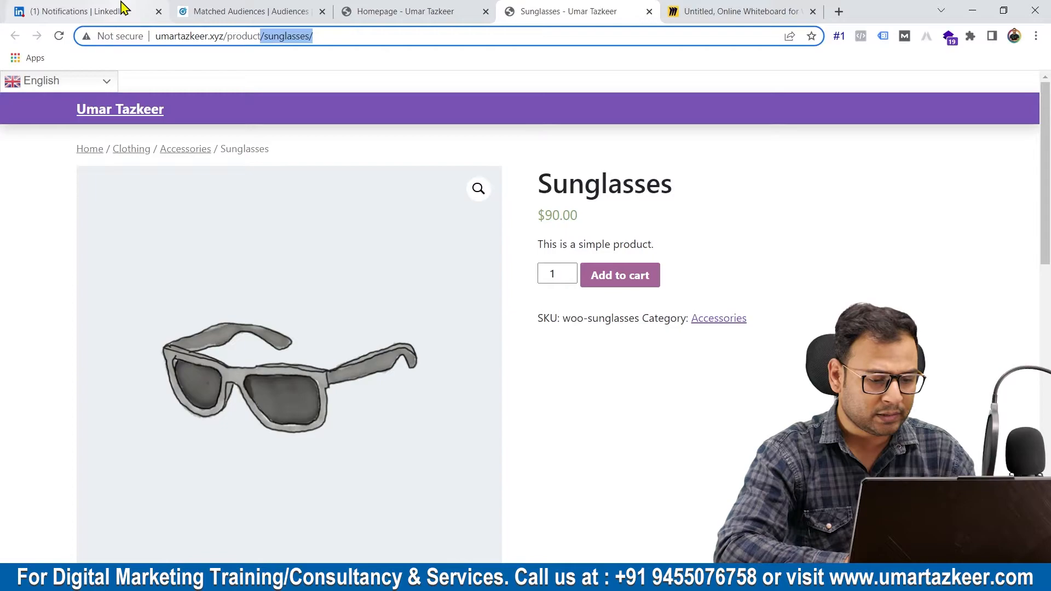
Step: Paste /sunglasses/ into the second OR rule of the website audience and set its match condition to "contains"
{"action": "left_click", "coordinate": [297, 9]}
{"action": "key", "text": "ctrl+v"}
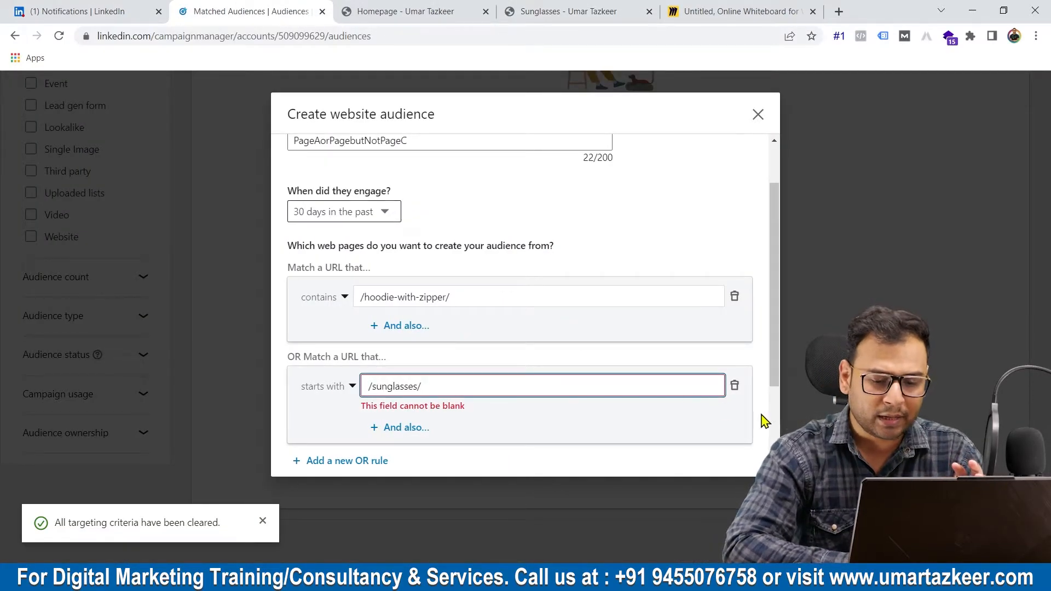
{"action": "scroll", "coordinate": [586, 368], "scroll_direction": "down", "scroll_amount": 1}
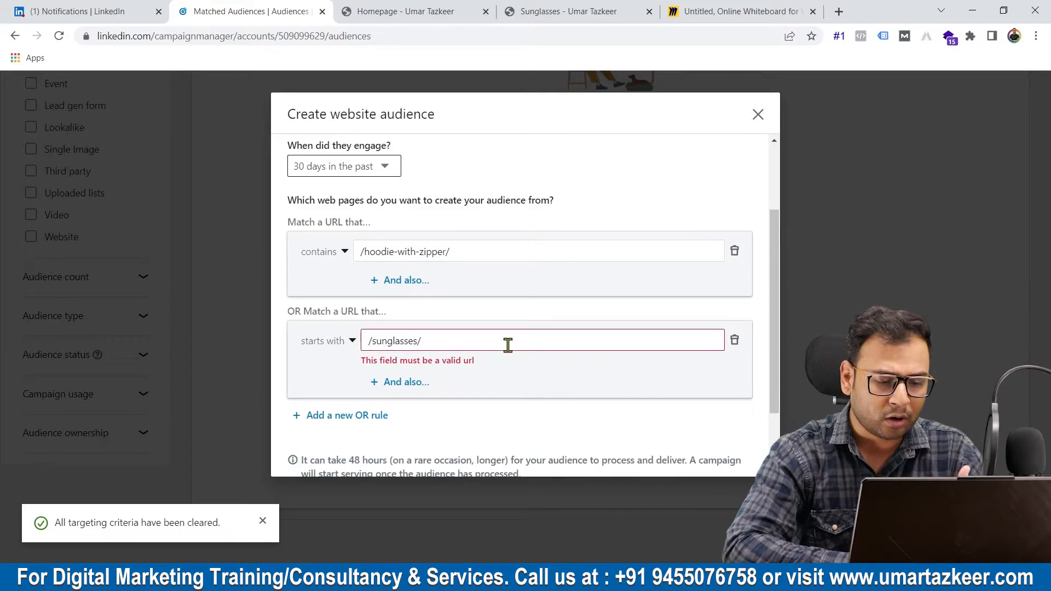
{"action": "left_click", "coordinate": [475, 340]}
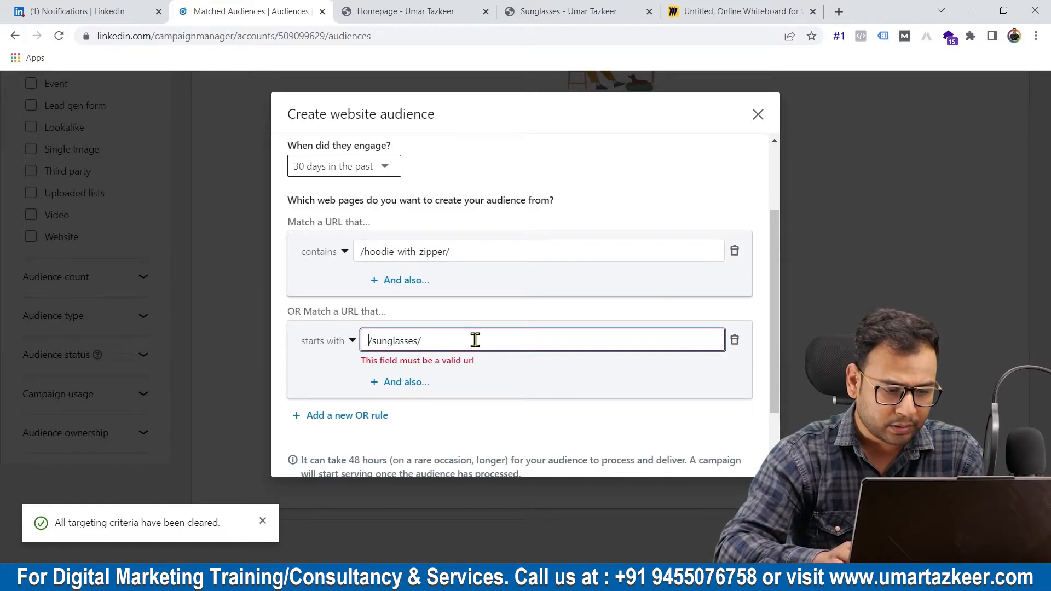
{"action": "left_click", "coordinate": [328, 344]}
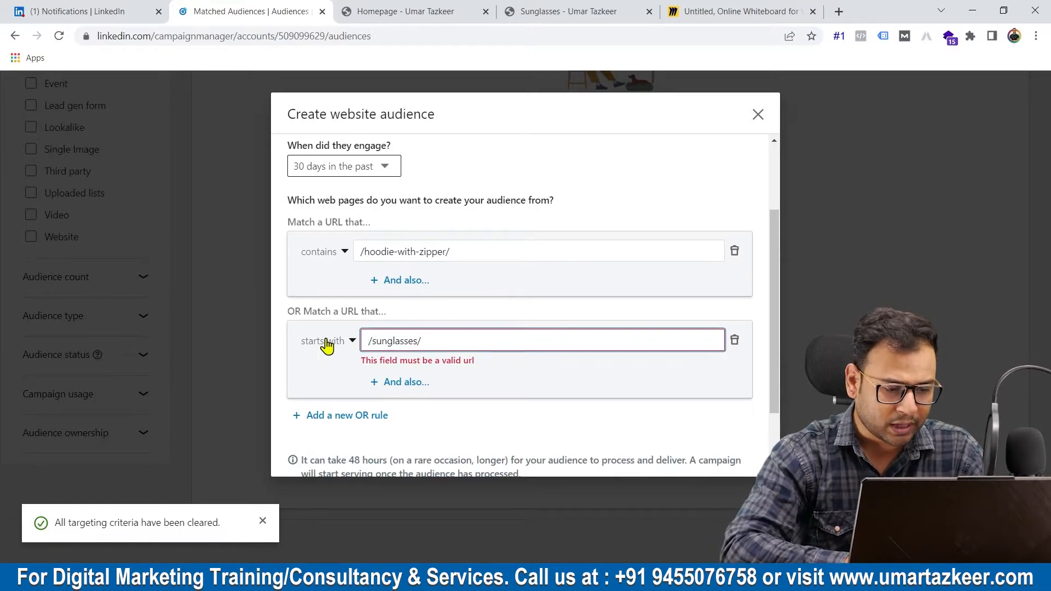
{"action": "left_click", "coordinate": [323, 430]}
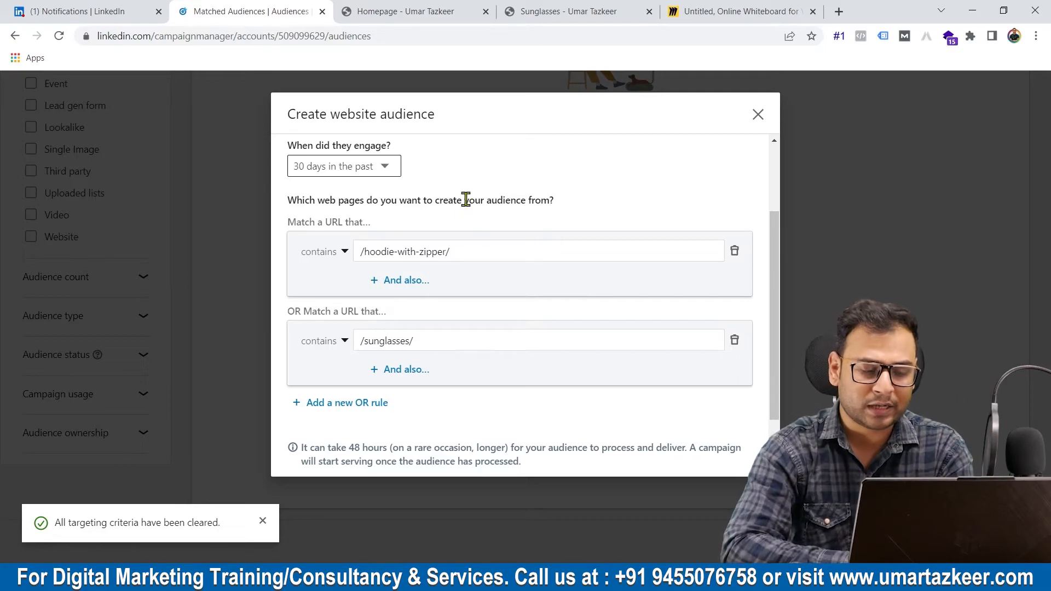
{"action": "left_click", "coordinate": [430, 339]}
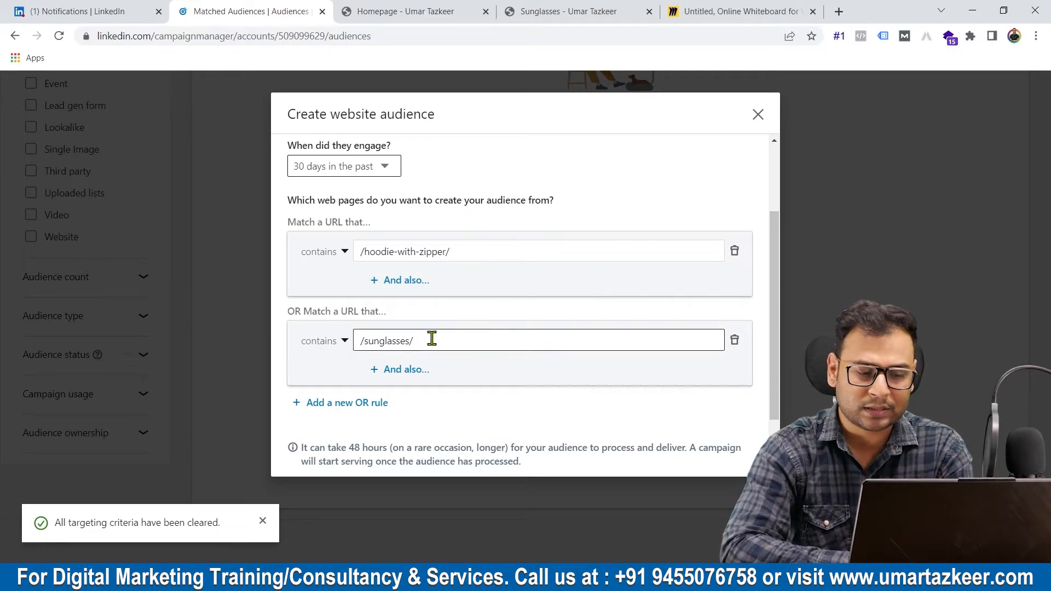
{"action": "left_click", "coordinate": [545, 315]}
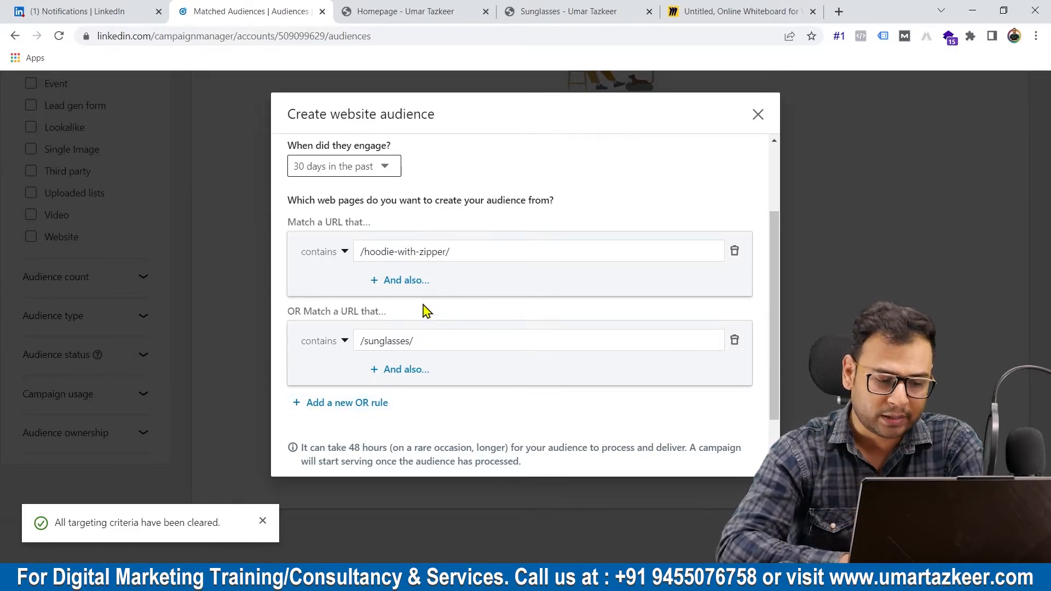
Step: Copy the end of the Cap product page's URL and enter /cap/ as the additional "And also contains" condition of the sunglasses rule
{"action": "left_click_drag", "start_coordinate": [257, 36], "coordinate": [358, 41]}
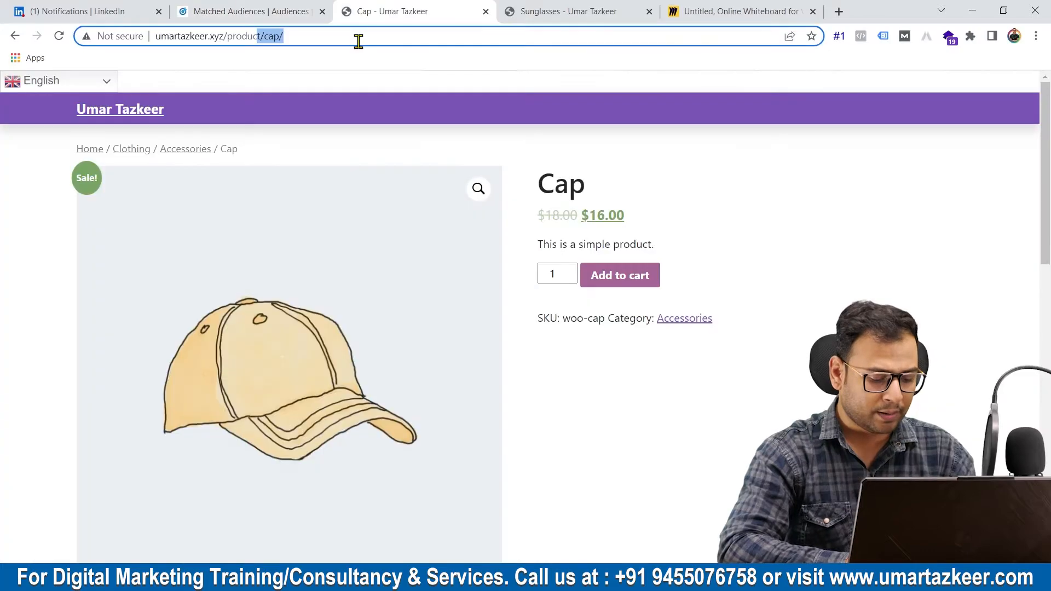
{"action": "left_click", "coordinate": [309, 7]}
{"action": "left_click", "coordinate": [389, 389]}
{"action": "type", "text": "t/cap/"}
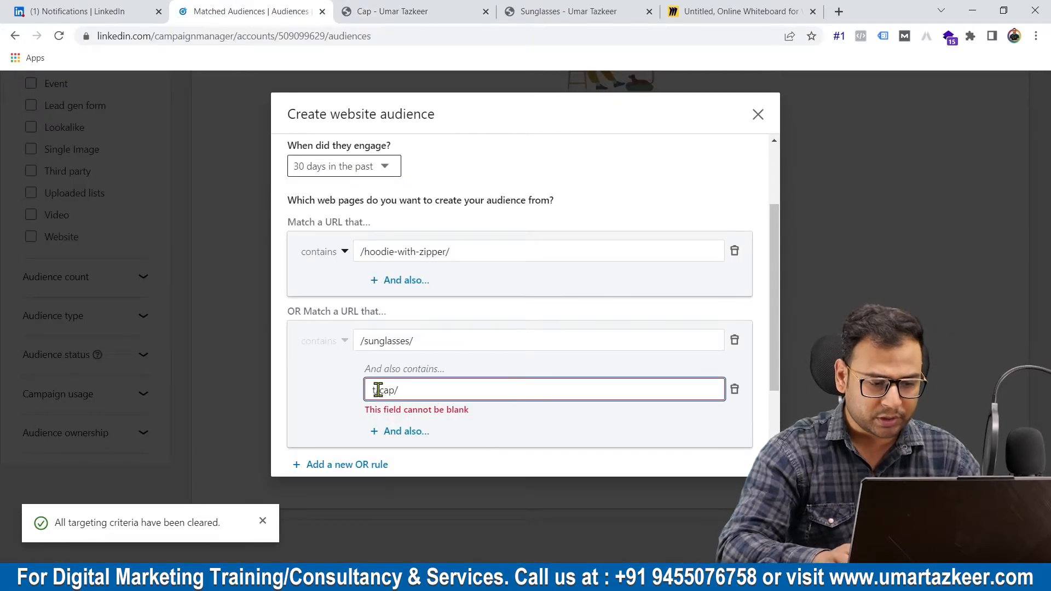
{"action": "left_click", "coordinate": [538, 448]}
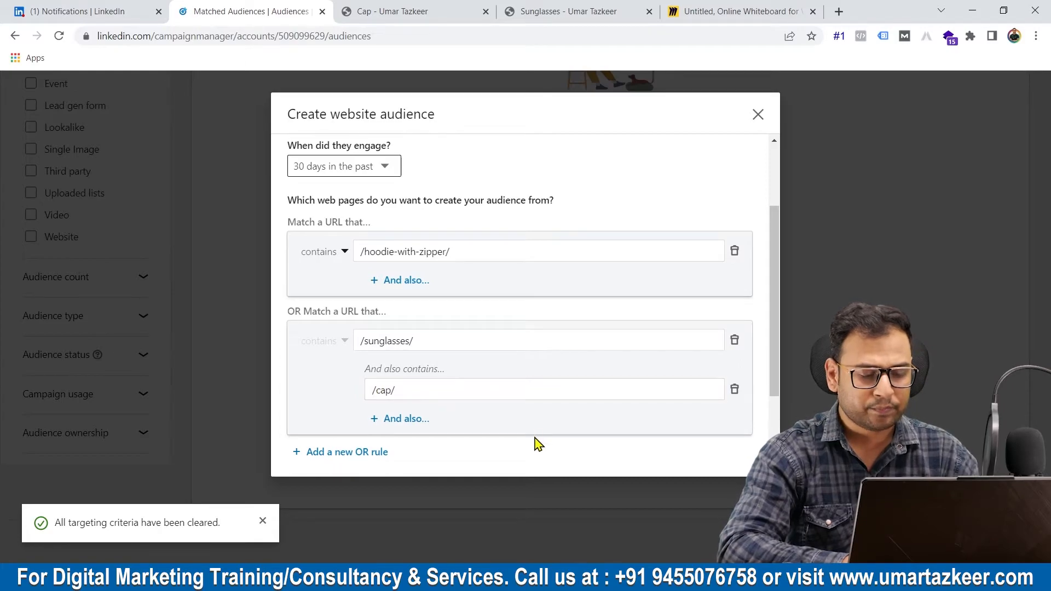
Step: Add an "And also contains" condition of /cap/ to the hoodie rule, then agree to the terms and create the audience
{"action": "left_click", "coordinate": [405, 280]}
{"action": "type", "text": "t/cap/"}
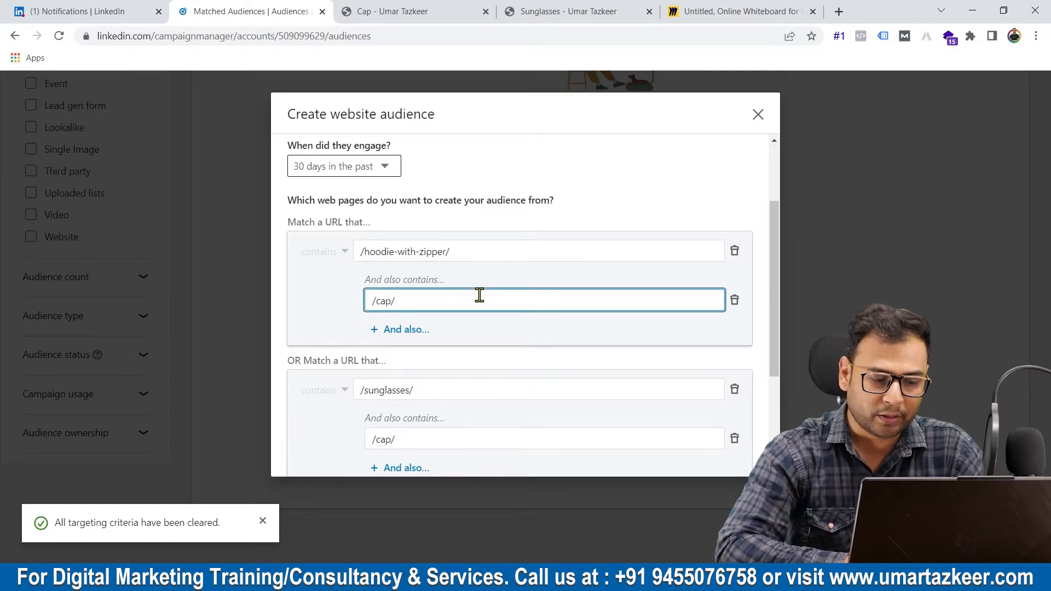
{"action": "scroll", "coordinate": [479, 295], "scroll_direction": "down", "scroll_amount": 1}
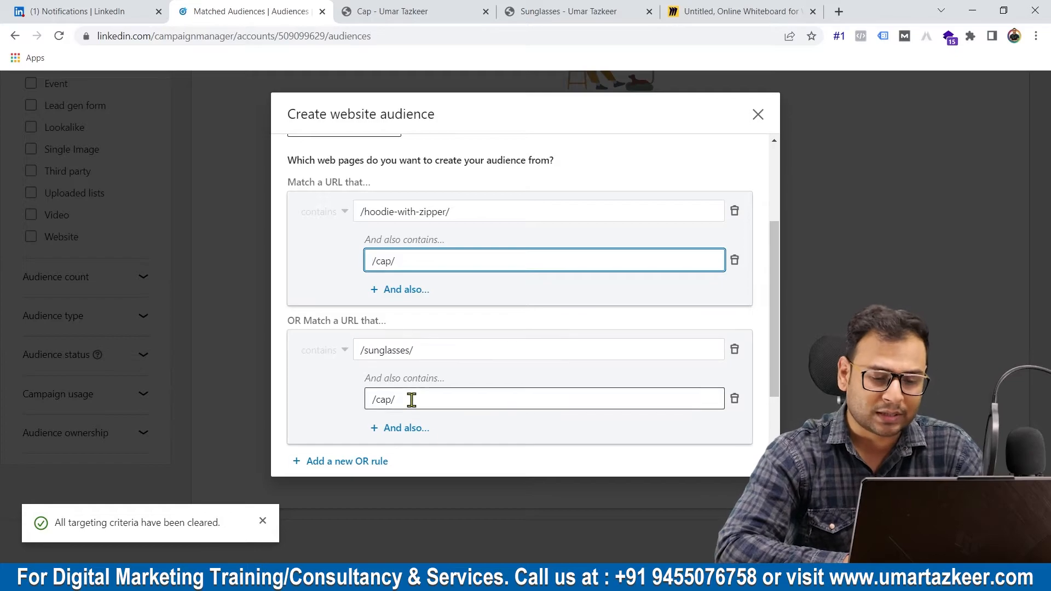
{"action": "scroll", "coordinate": [412, 399], "scroll_direction": "down", "scroll_amount": 3}
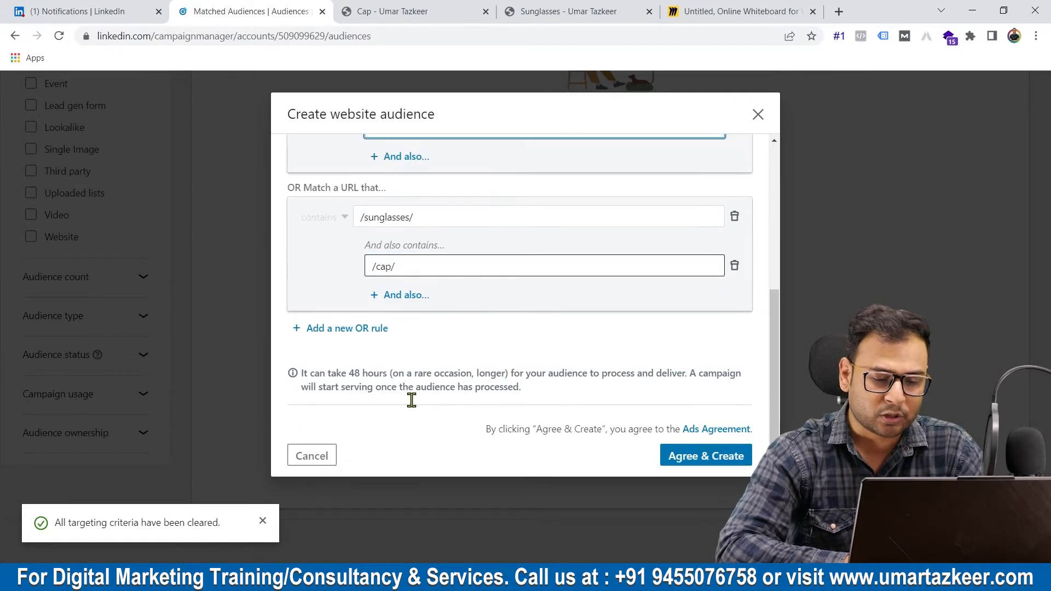
{"action": "left_click", "coordinate": [688, 464]}
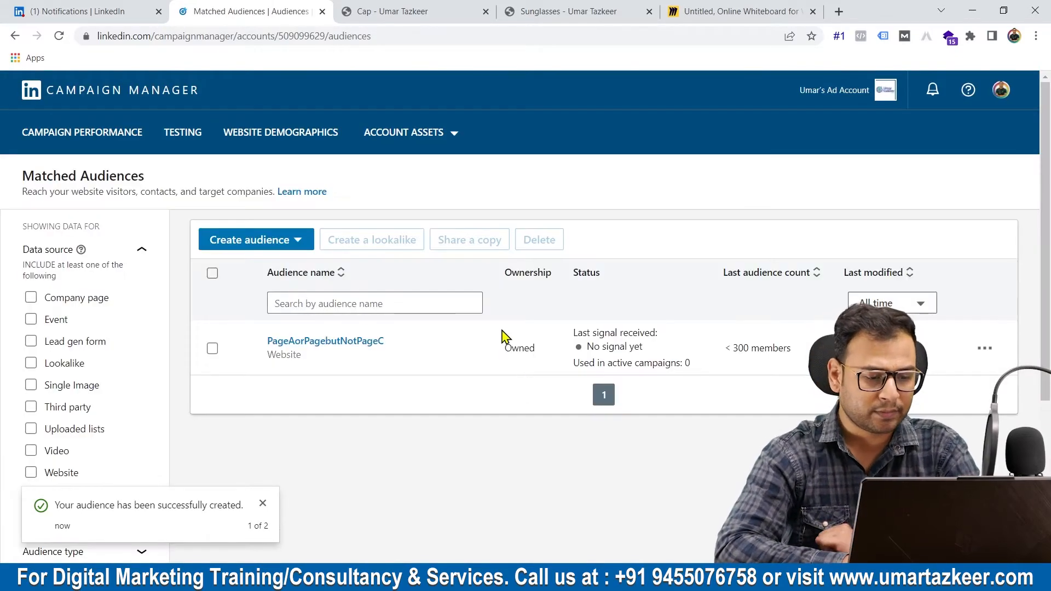
Step: Edit the PageAorPagebutNotPageC audience, rename it PageAorPagebutandPageC, save the update and dismiss the notification
{"action": "left_click", "coordinate": [212, 349]}
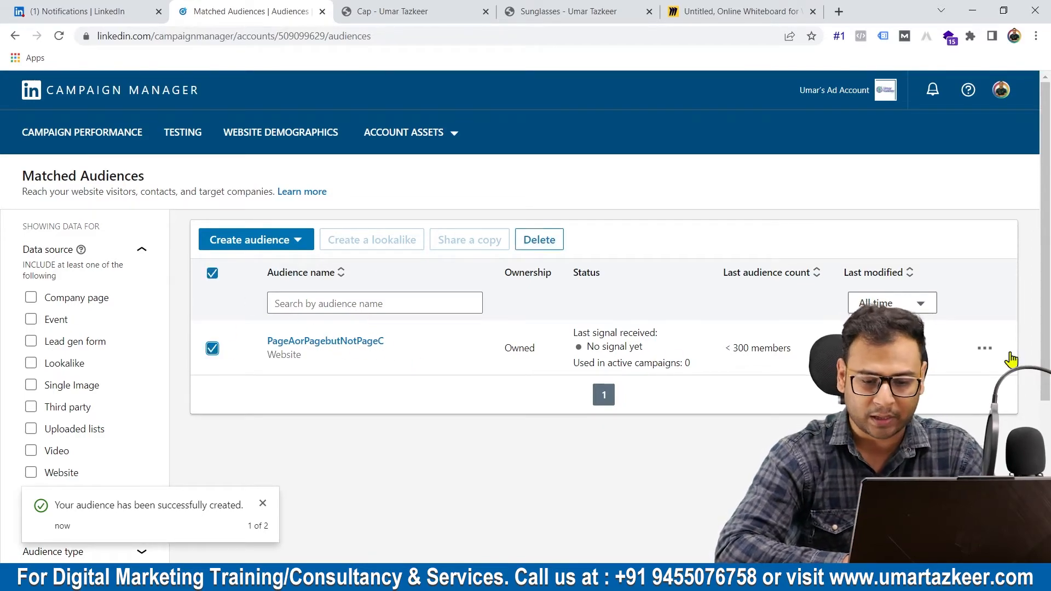
{"action": "left_click", "coordinate": [985, 348]}
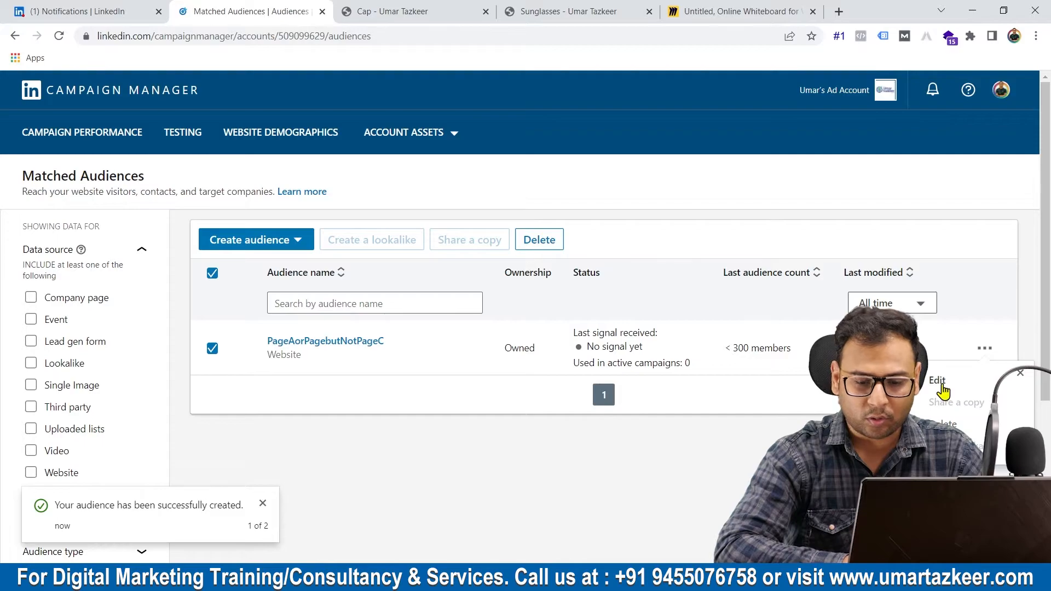
{"action": "left_click", "coordinate": [937, 381]}
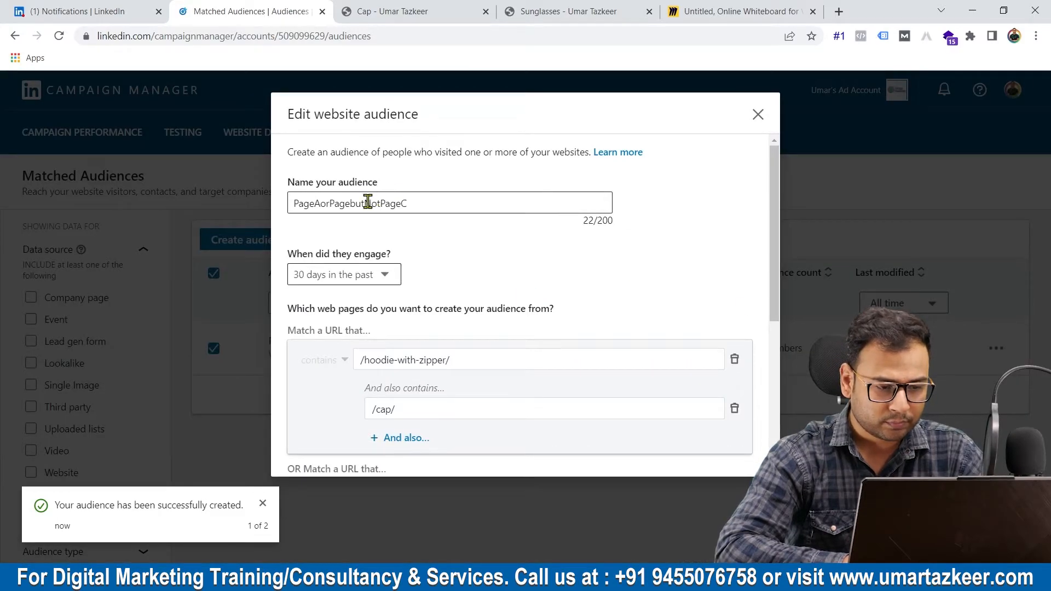
{"action": "left_click_drag", "start_coordinate": [366, 202], "coordinate": [591, 216]}
{"action": "type", "text": "and"}
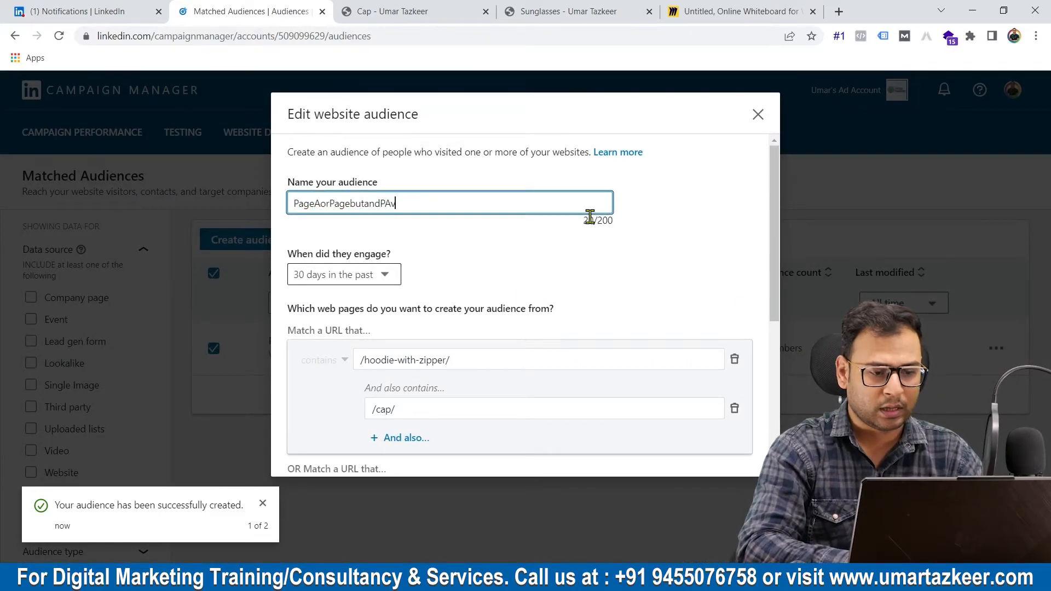
{"action": "type", "text": "PageC"}
{"action": "scroll", "coordinate": [589, 217], "scroll_direction": "down", "scroll_amount": 5}
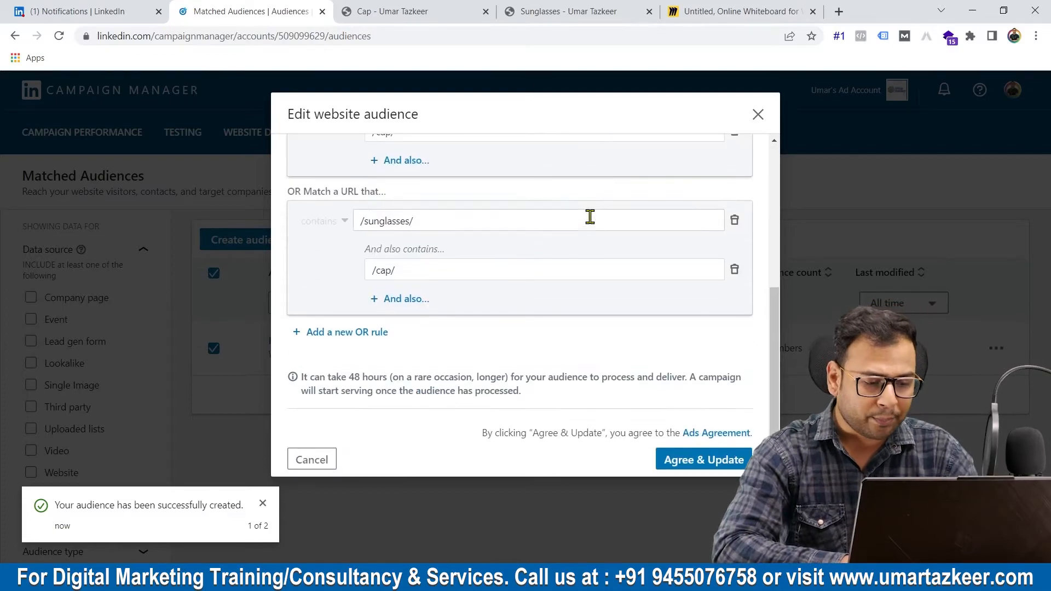
{"action": "left_click", "coordinate": [673, 460]}
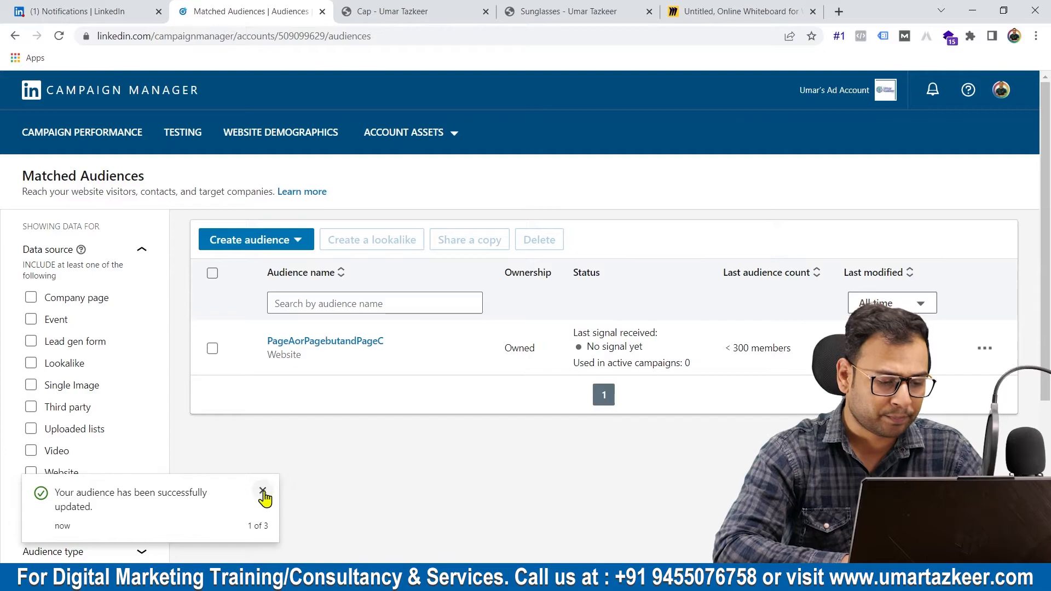
{"action": "left_click", "coordinate": [263, 492]}
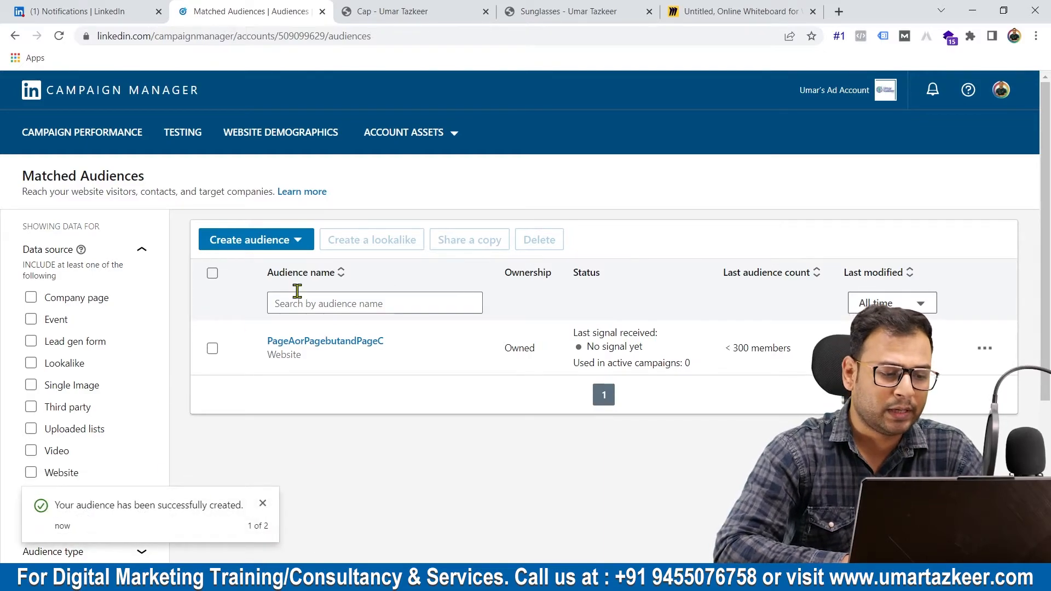
Step: Start a new website retargeting audience named ThankyouPage with an engagement window of 30 days in the past
{"action": "left_click", "coordinate": [280, 242]}
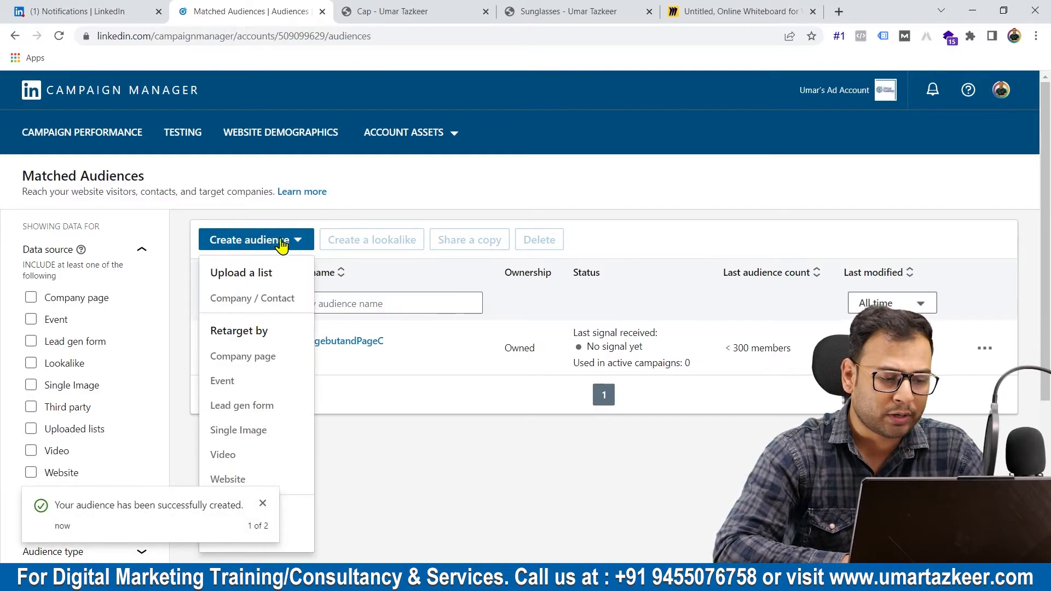
{"action": "left_click", "coordinate": [257, 477]}
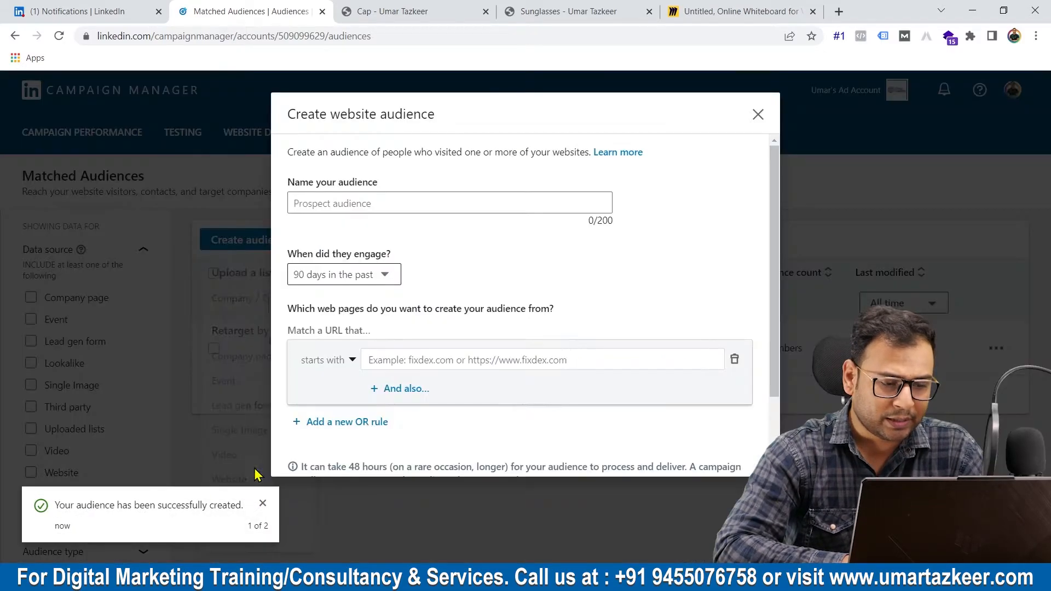
{"action": "left_click", "coordinate": [372, 211]}
{"action": "type", "text": "ThankyouPage"}
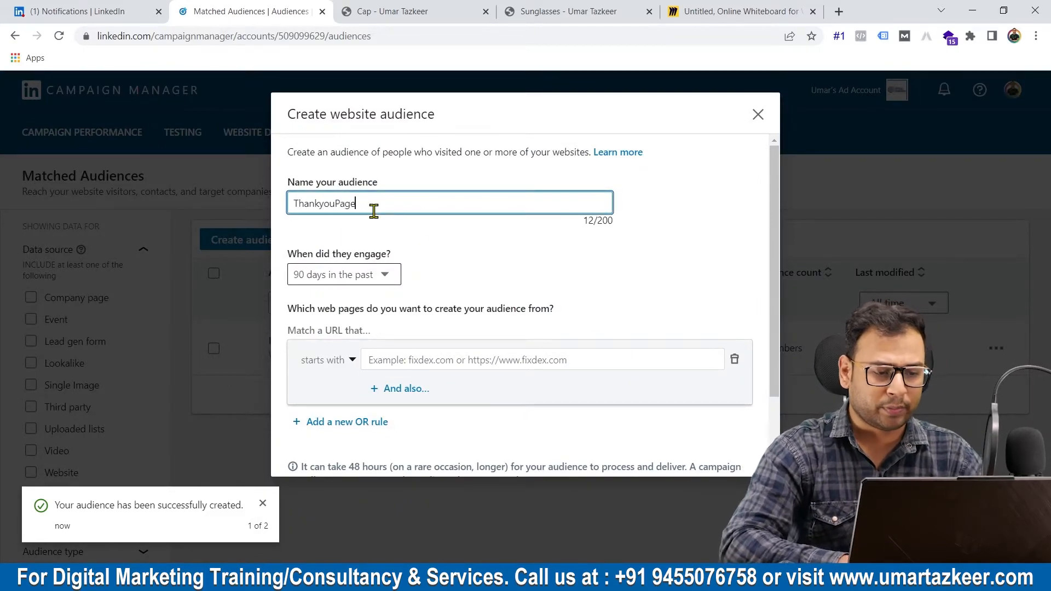
{"action": "left_click", "coordinate": [365, 284]}
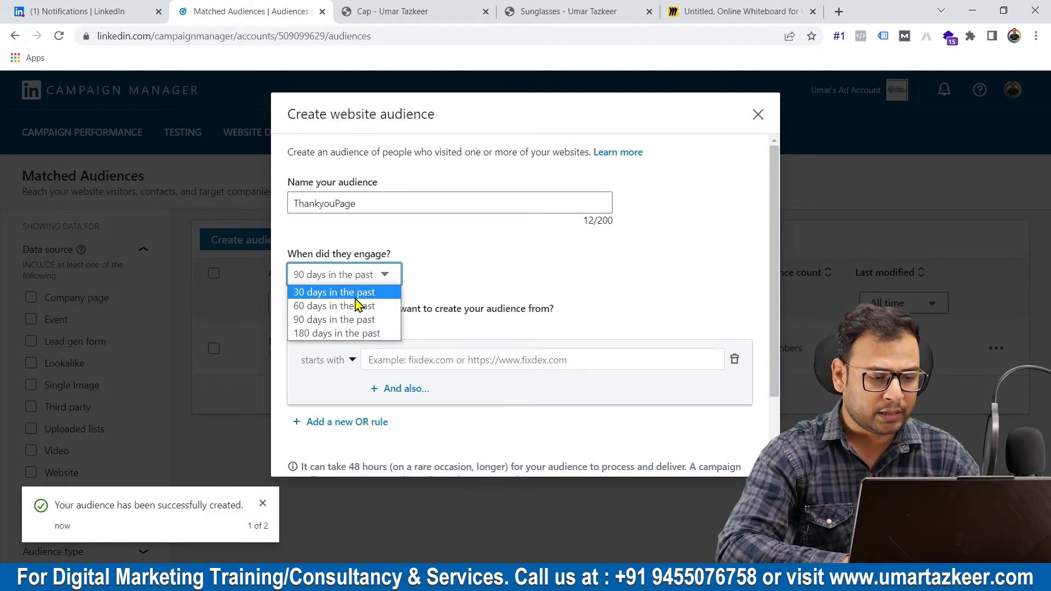
{"action": "left_click", "coordinate": [355, 296]}
Step: Set the ThankyouPage audience's rule to URLs containing /thank-you, create the audience and dismiss the notification
{"action": "left_click", "coordinate": [440, 360]}
{"action": "type", "text": "/t"}
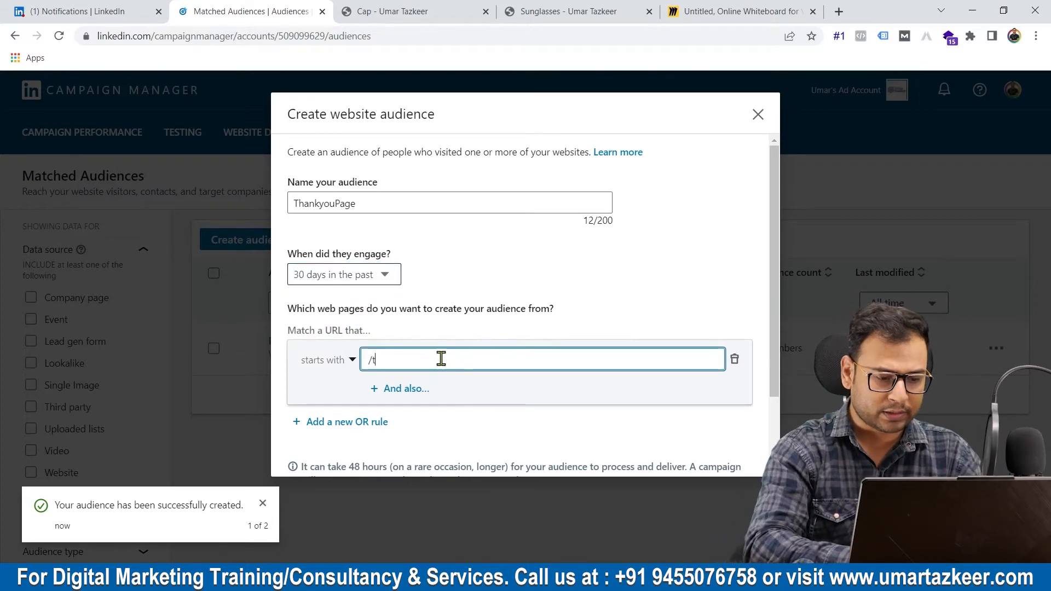
{"action": "type", "text": "hank-you"}
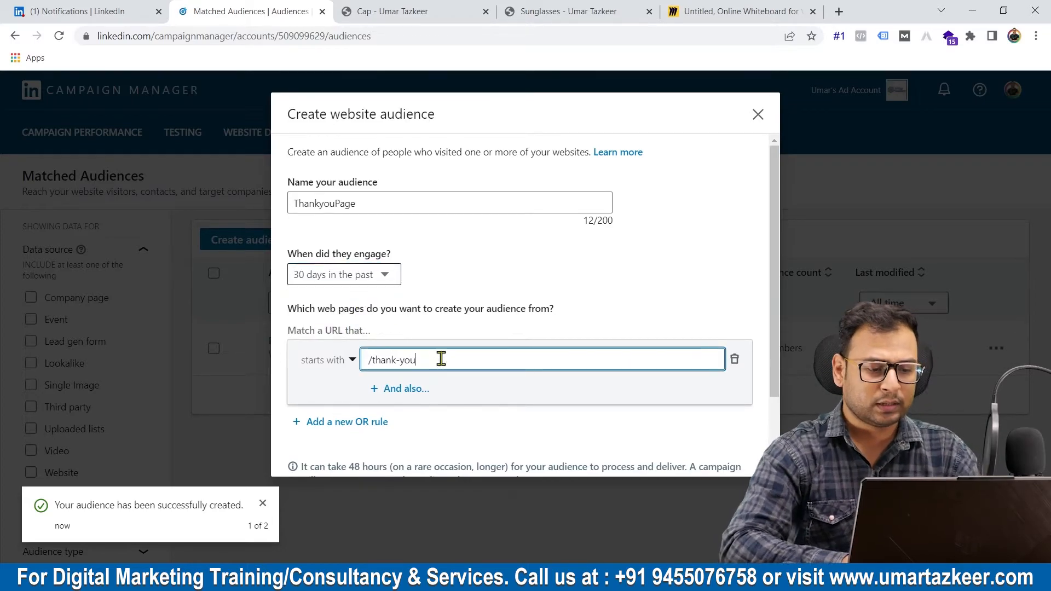
{"action": "scroll", "coordinate": [492, 334], "scroll_direction": "down", "scroll_amount": 2}
{"action": "left_click", "coordinate": [324, 268]}
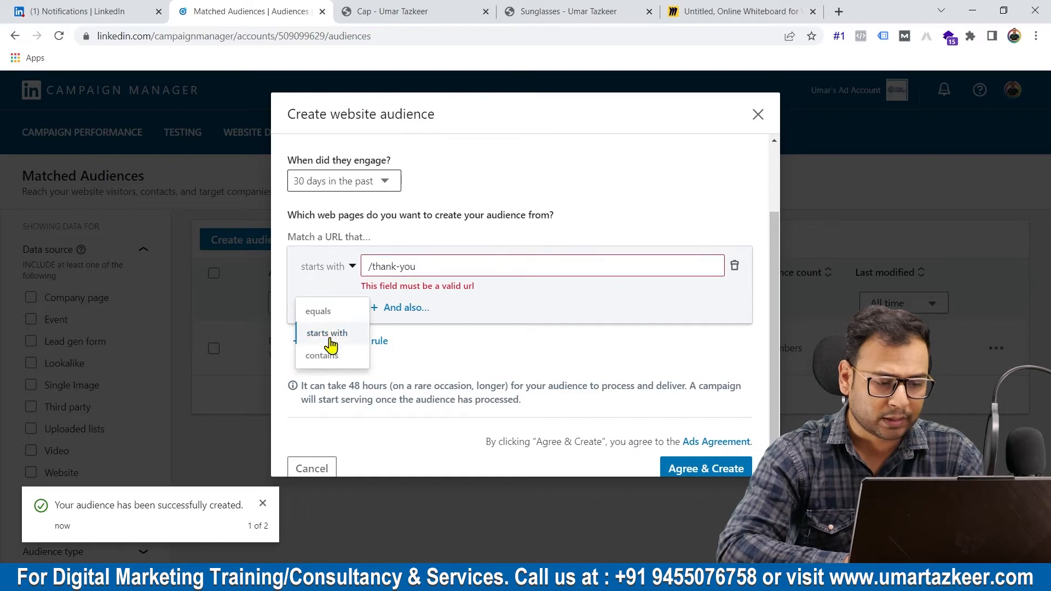
{"action": "left_click", "coordinate": [323, 355]}
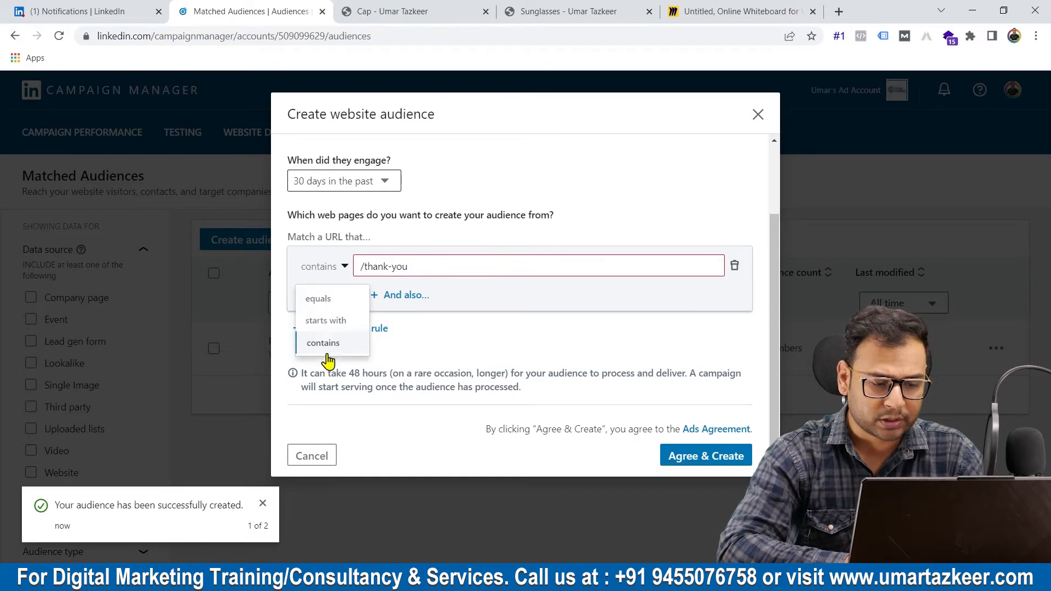
{"action": "left_click", "coordinate": [723, 456]}
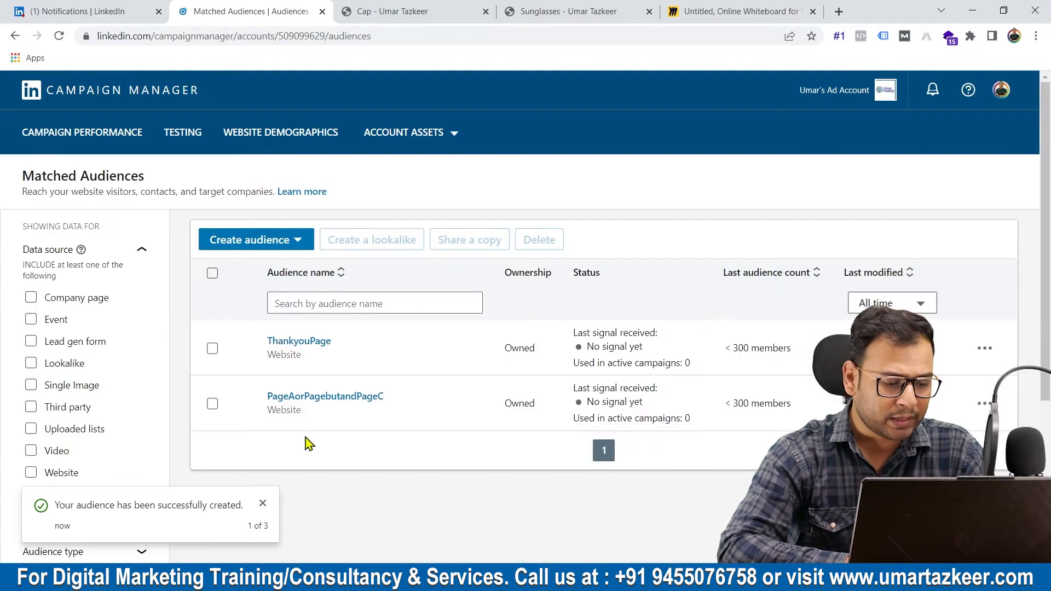
{"action": "left_click", "coordinate": [264, 502]}
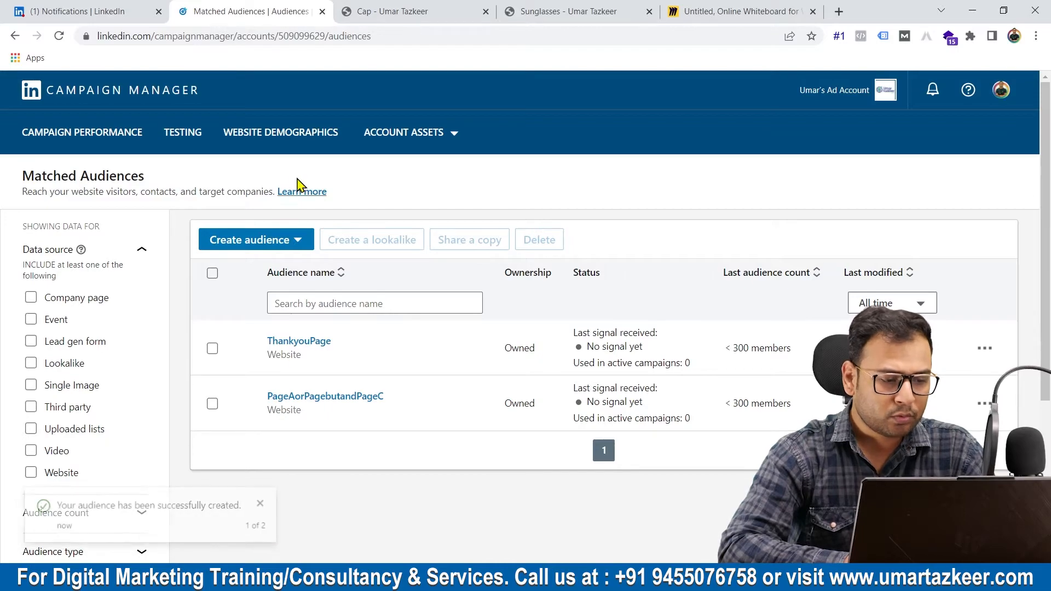
Step: Start a new website retargeting audience named HomepageVisitors with an engagement window of 30 days in the past
{"action": "left_click", "coordinate": [281, 243]}
{"action": "left_click", "coordinate": [253, 478]}
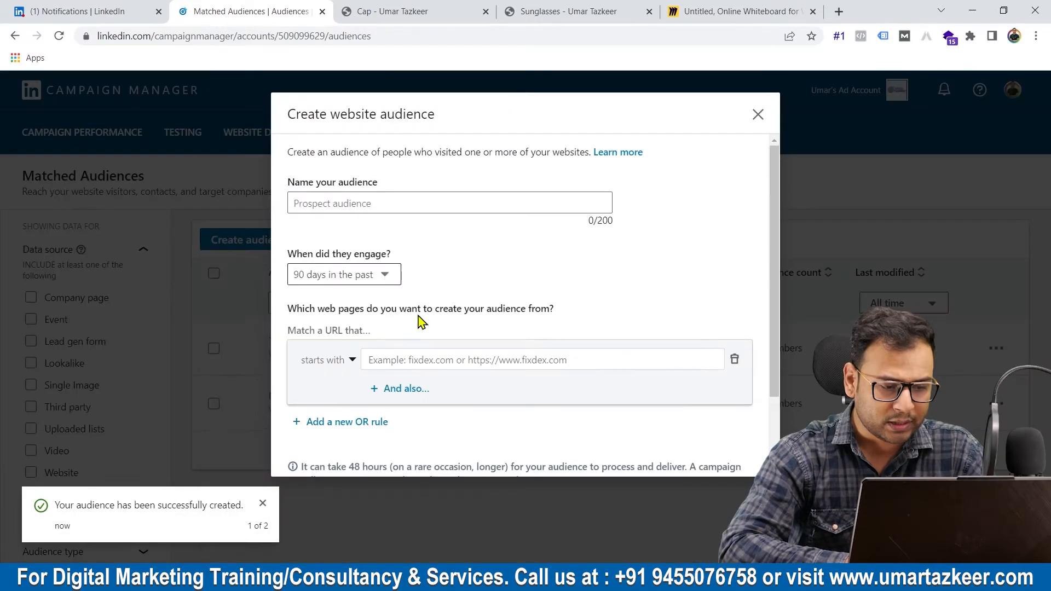
{"action": "left_click", "coordinate": [381, 198]}
{"action": "type", "text": "Homepage"}
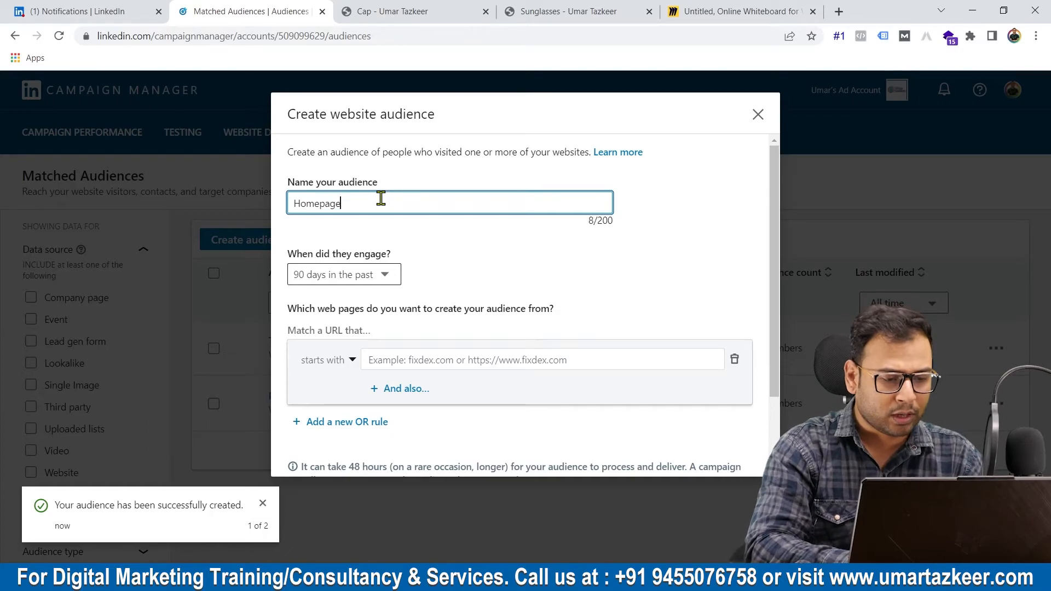
{"action": "type", "text": "Visitors"}
{"action": "left_click", "coordinate": [377, 274]}
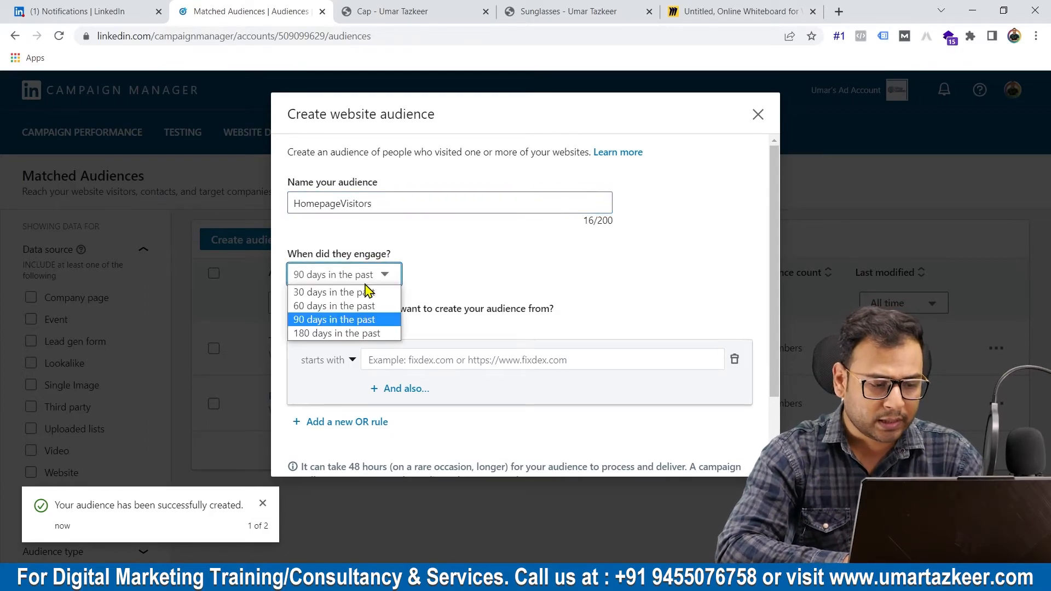
{"action": "left_click", "coordinate": [347, 305]}
Step: Set the match type of the HomepageVisitors URL rule to "contains", leaving its text empty
{"action": "left_click", "coordinate": [402, 360]}
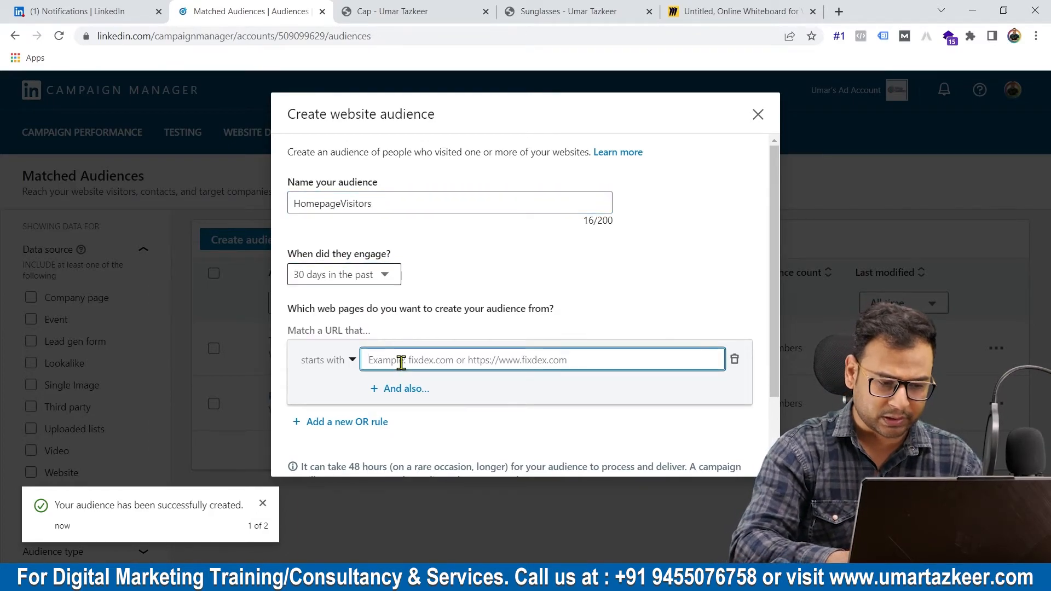
{"action": "type", "text": "."}
{"action": "key", "text": "BackSpace"}
{"action": "type", "text": "/"}
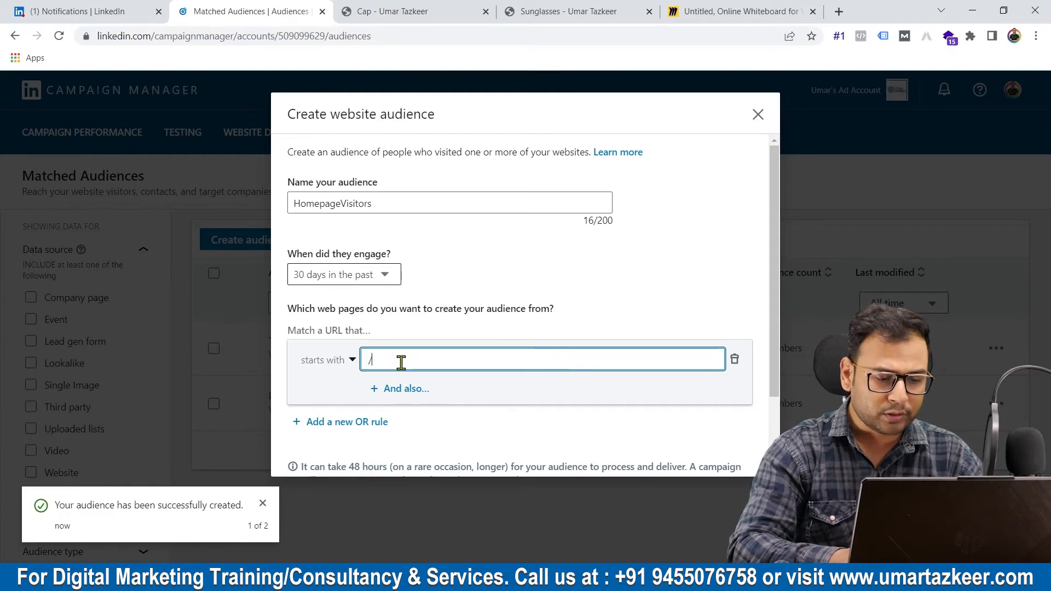
{"action": "key", "text": "BackSpace"}
{"action": "left_click", "coordinate": [324, 359]}
{"action": "left_click", "coordinate": [328, 449]}
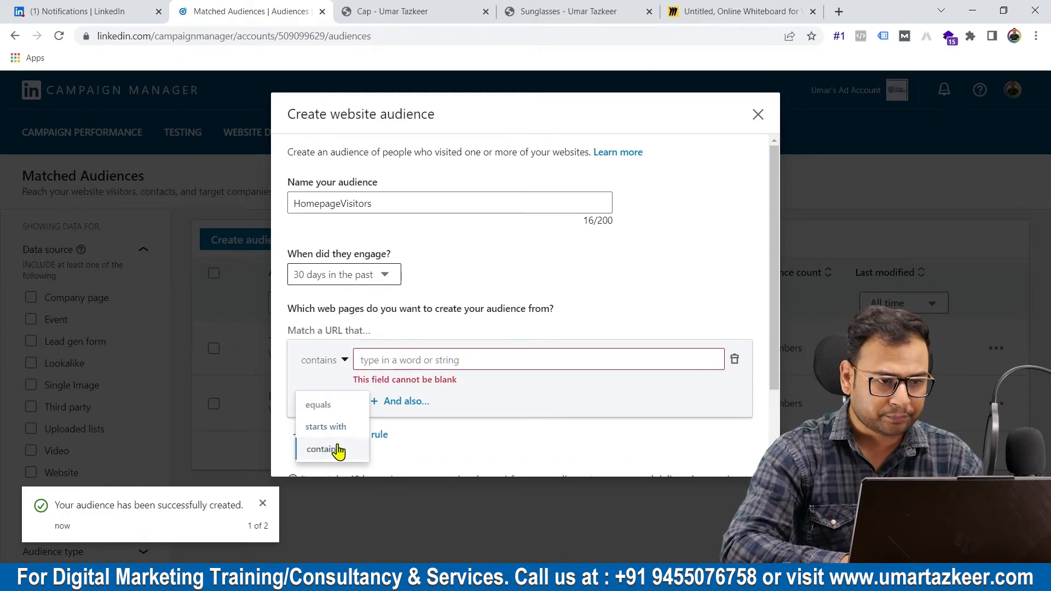
{"action": "left_click", "coordinate": [566, 8]}
{"action": "left_click_drag", "start_coordinate": [228, 36], "coordinate": [155, 40]}
{"action": "key", "text": "ctrl+c"}
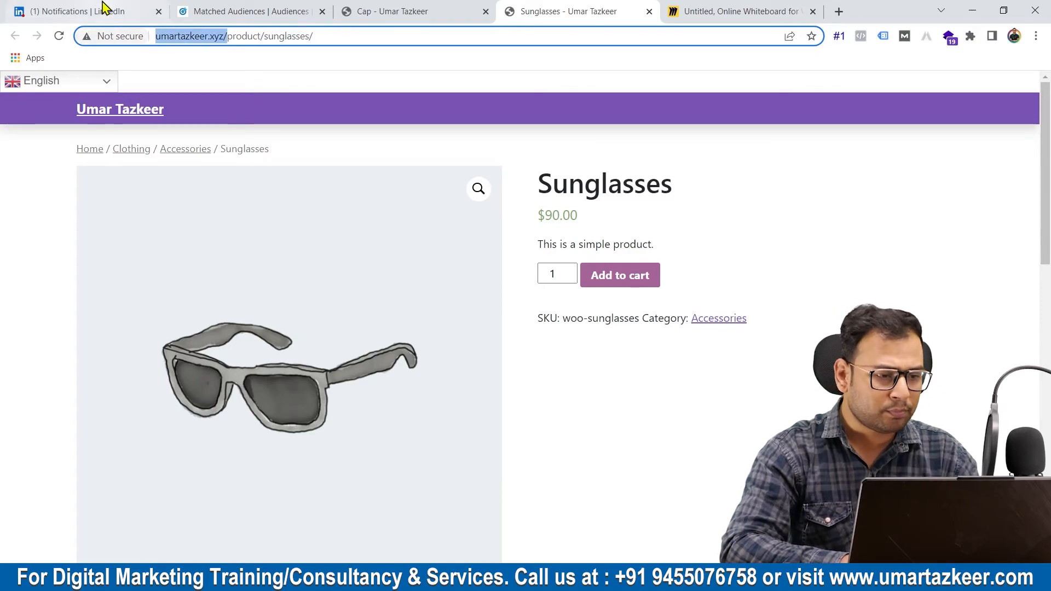
{"action": "left_click", "coordinate": [296, 11]}
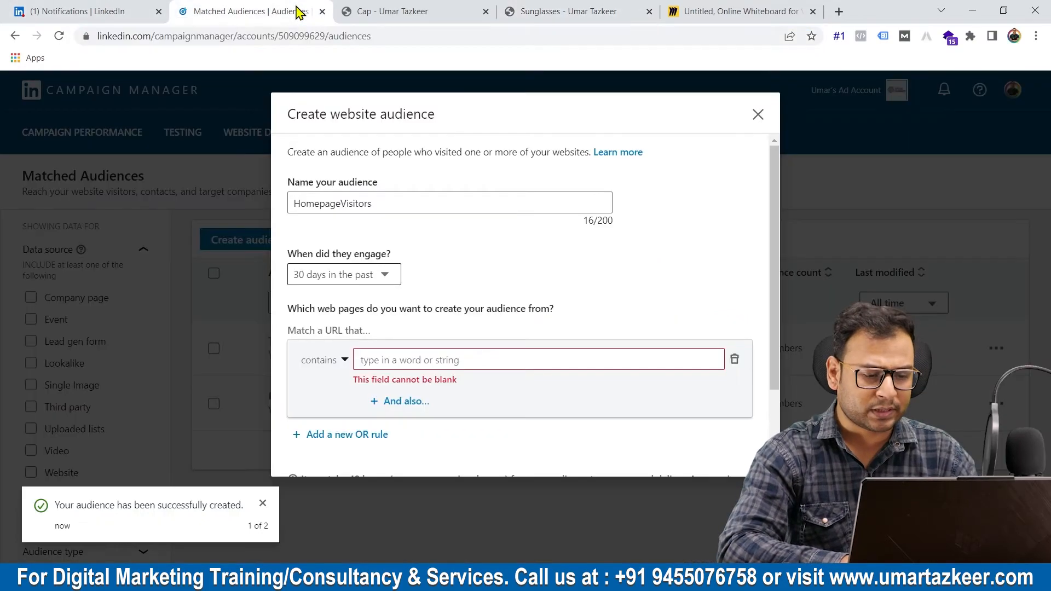
{"action": "left_click", "coordinate": [417, 356]}
{"action": "key", "text": "ctrl+v"}
{"action": "left_click_drag", "start_coordinate": [390, 360], "coordinate": [250, 370]}
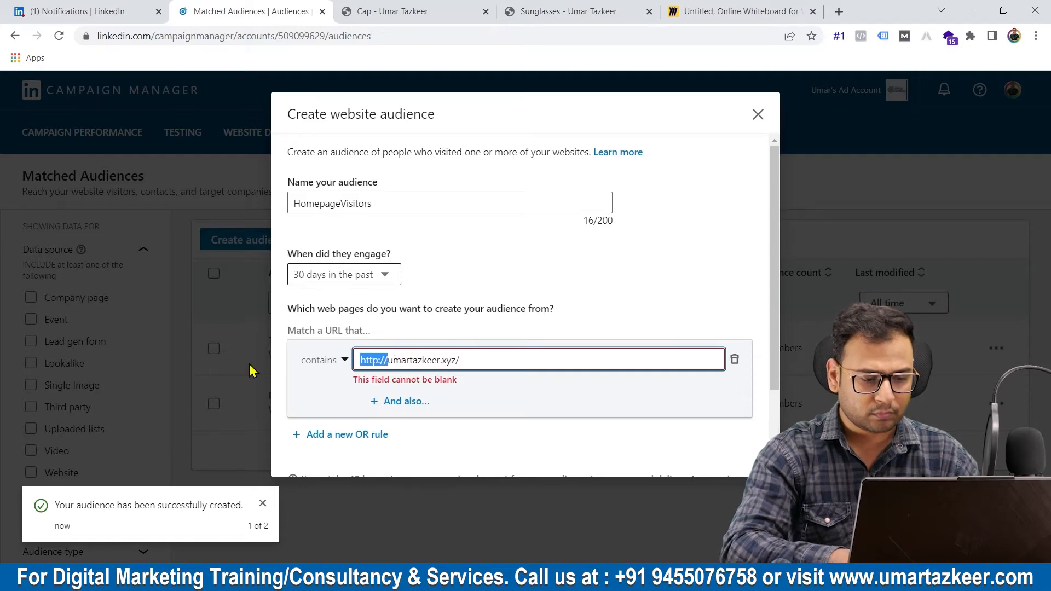
{"action": "key", "text": "BackSpace"}
{"action": "key", "text": "BackSpace"}
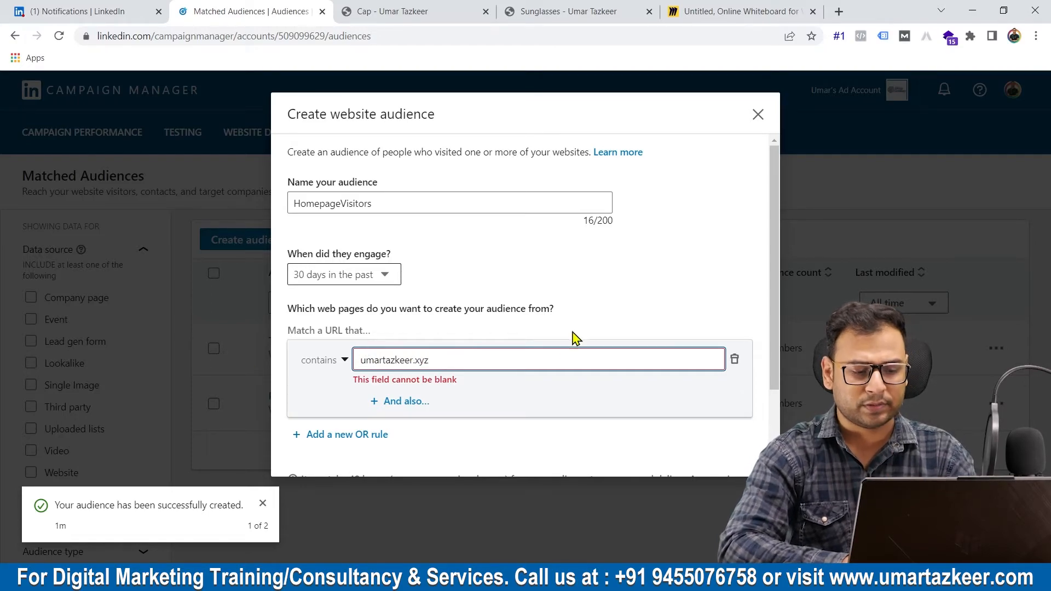
Step: Agree to the terms and create the HomepageVisitors audience
{"action": "scroll", "coordinate": [569, 345], "scroll_direction": "down", "scroll_amount": 2}
{"action": "left_click", "coordinate": [614, 332]}
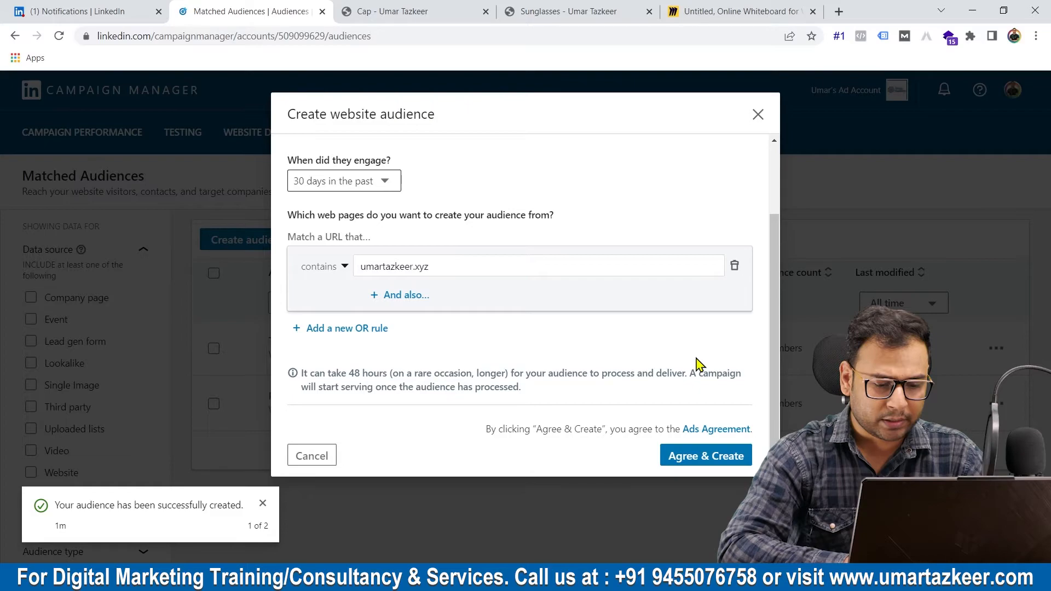
{"action": "left_click", "coordinate": [704, 458]}
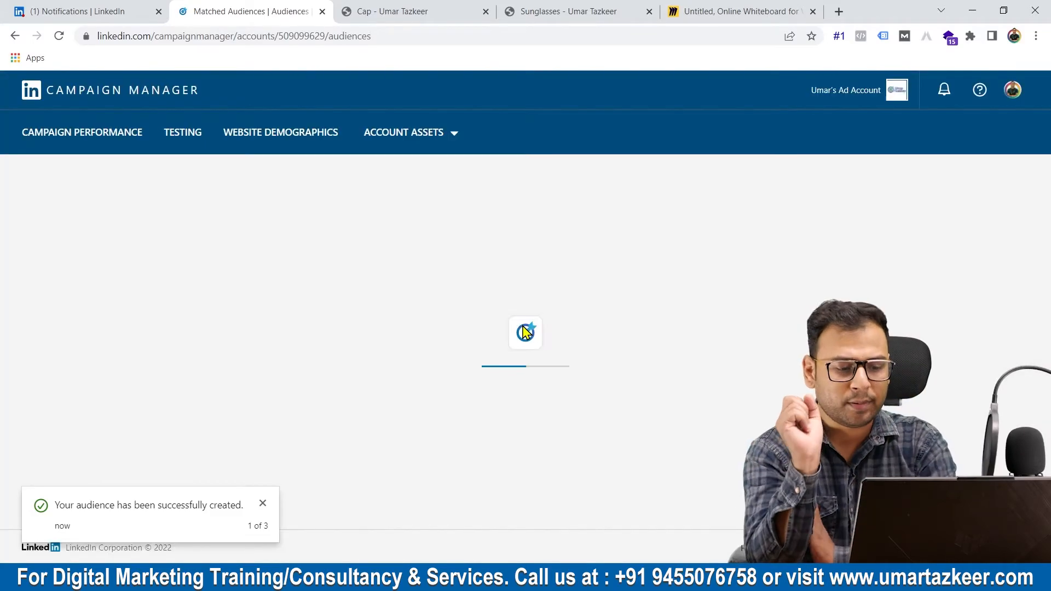
{"action": "scroll", "coordinate": [519, 356], "scroll_direction": "down", "scroll_amount": 2}
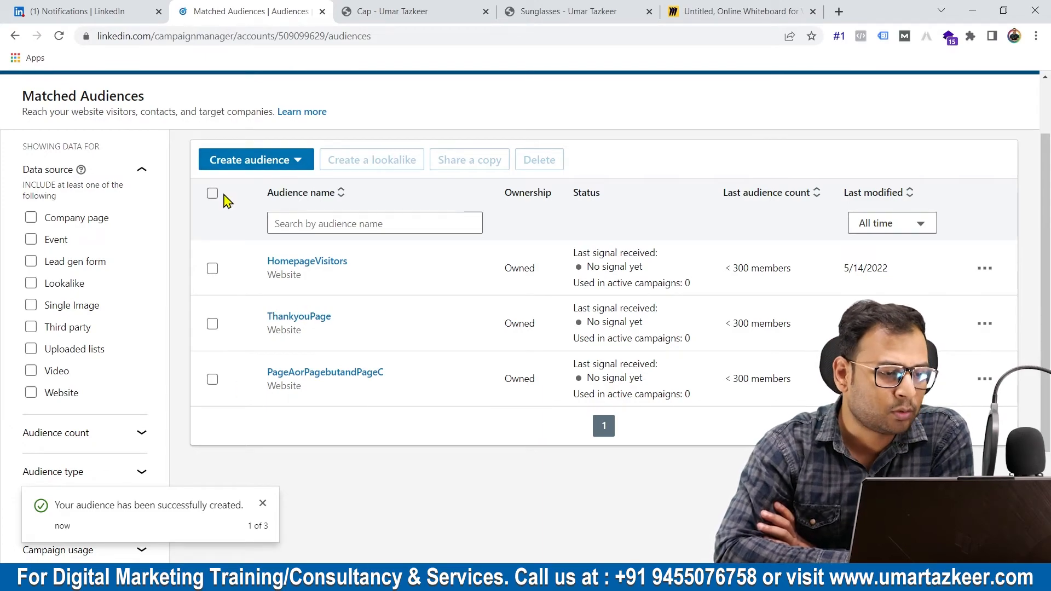
Step: Return to the campaigns list, then switch to the Miro mind map and move the Case2 home page visitor node lower
{"action": "left_click", "coordinate": [15, 36]}
{"action": "left_click", "coordinate": [750, 11]}
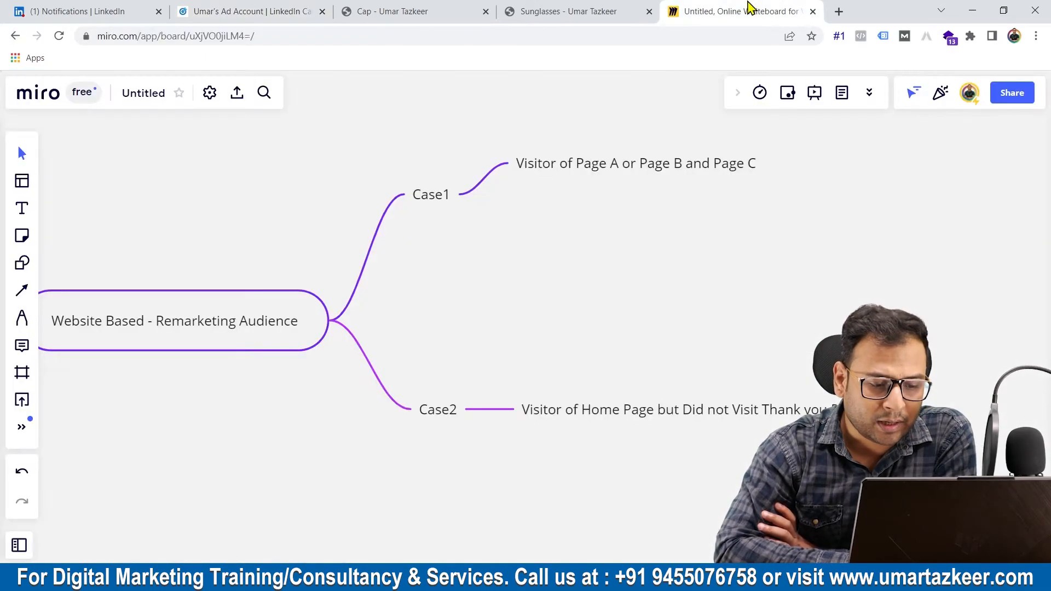
{"action": "left_click_drag", "start_coordinate": [559, 421], "coordinate": [567, 486]}
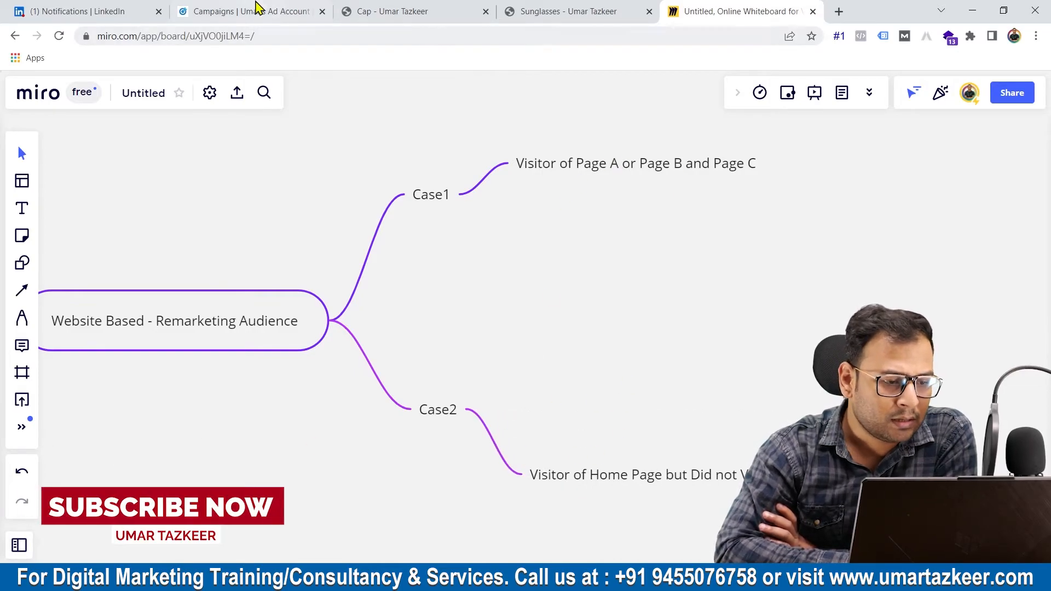
Step: Switch back to LinkedIn Campaign Manager and start a campaign in the preselected New Campaign Group with the Website visits objective
{"action": "left_click", "coordinate": [293, 9]}
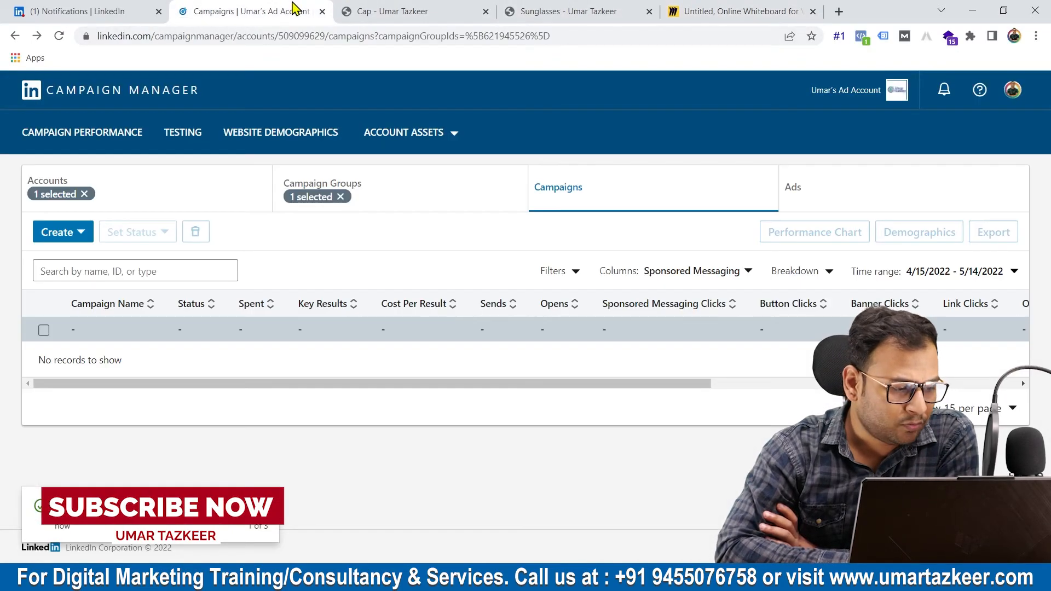
{"action": "left_click", "coordinate": [49, 235]}
{"action": "left_click", "coordinate": [69, 266]}
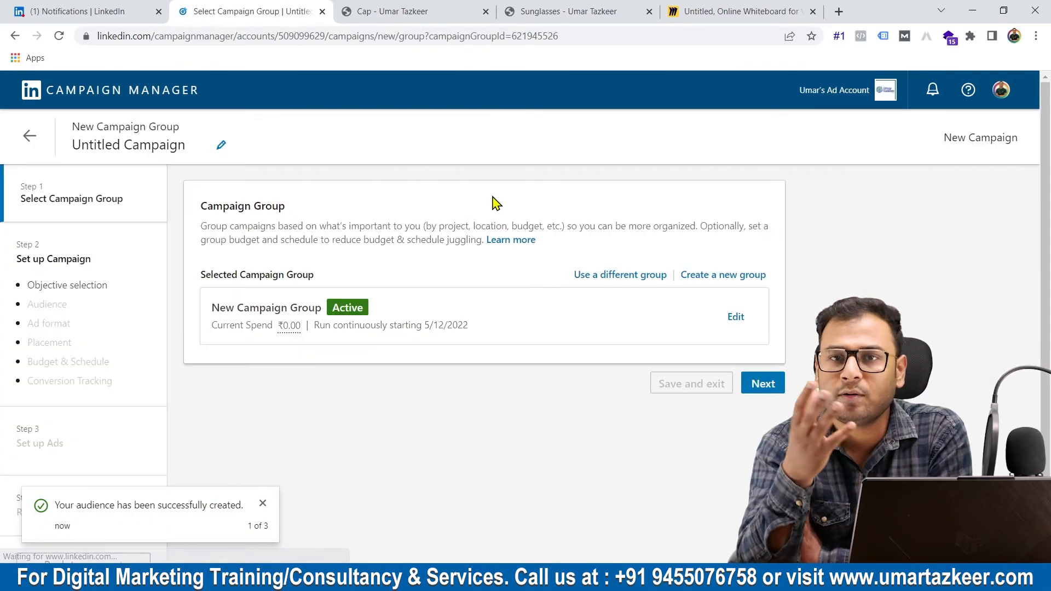
{"action": "left_click", "coordinate": [758, 383]}
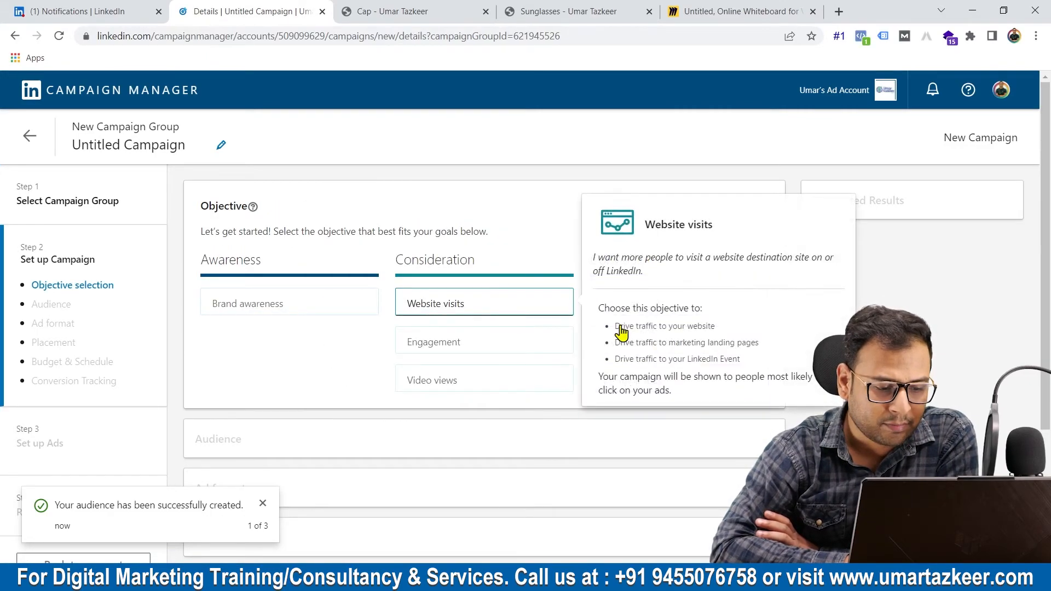
{"action": "left_click", "coordinate": [464, 306]}
Step: Narrow the campaign's target audience with an AND condition for the website retargeting audience HomepageVisitors
{"action": "scroll", "coordinate": [622, 330], "scroll_direction": "down", "scroll_amount": 6}
{"action": "scroll", "coordinate": [622, 331], "scroll_direction": "down", "scroll_amount": 3}
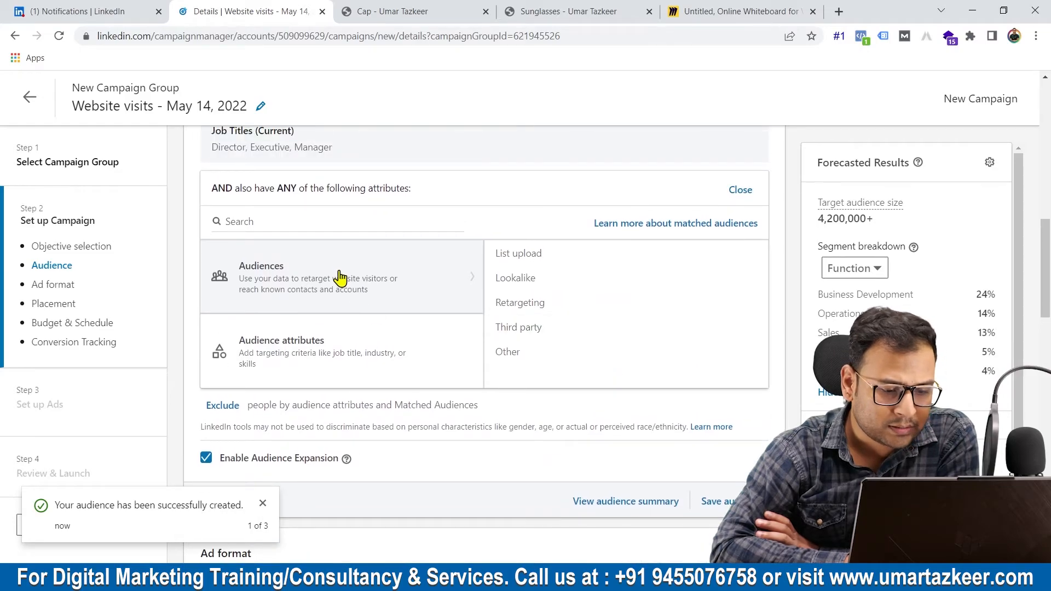
{"action": "left_click", "coordinate": [553, 304]}
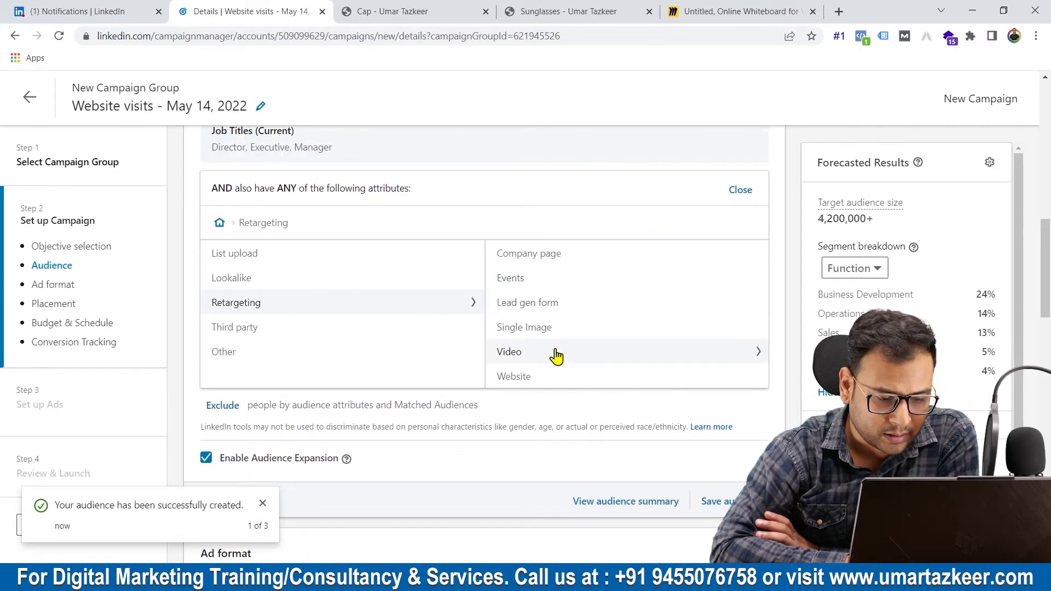
{"action": "left_click", "coordinate": [550, 376]}
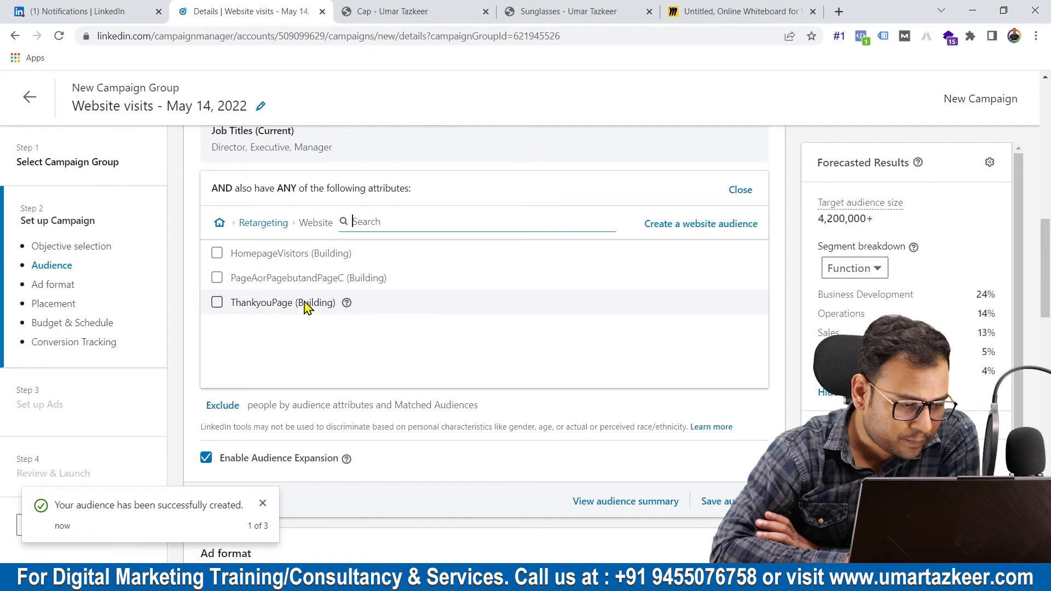
{"action": "left_click", "coordinate": [218, 254]}
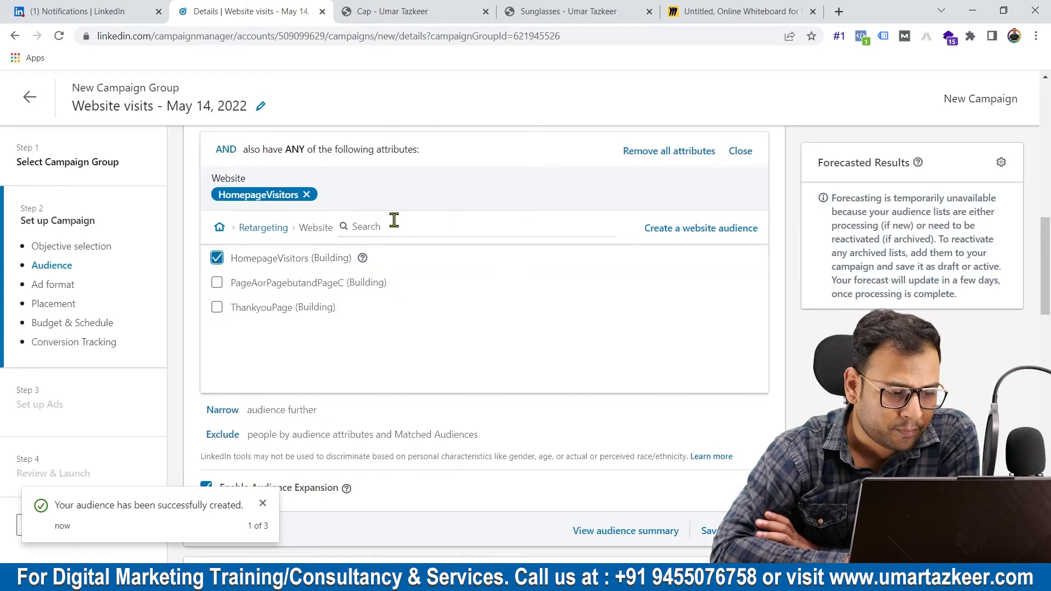
Step: Exclude the website retargeting audience ThankyouPage from the campaign's target audience
{"action": "scroll", "coordinate": [552, 391], "scroll_direction": "down", "scroll_amount": 2}
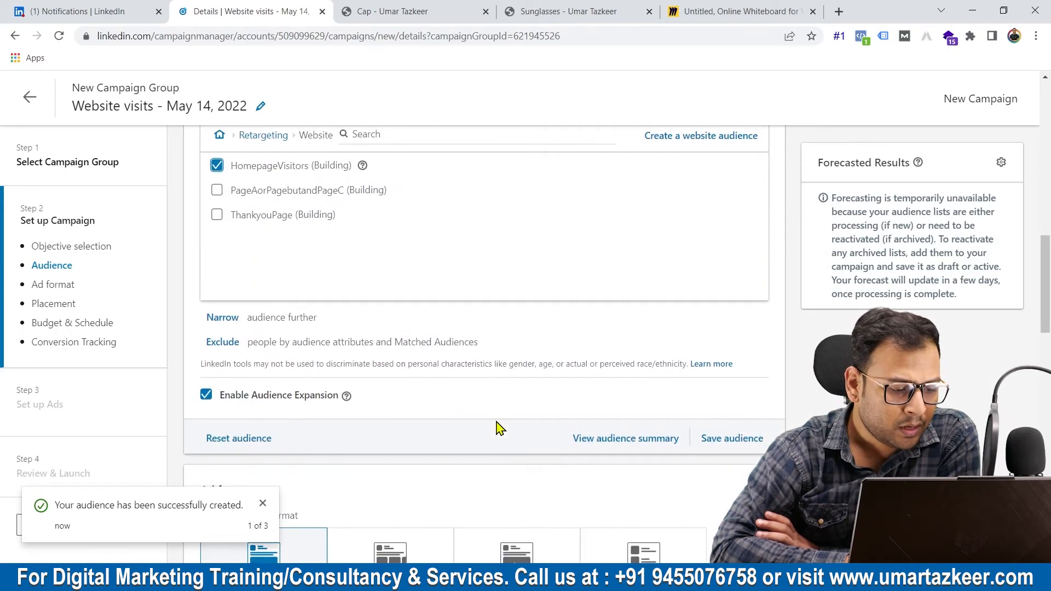
{"action": "left_click", "coordinate": [223, 342]}
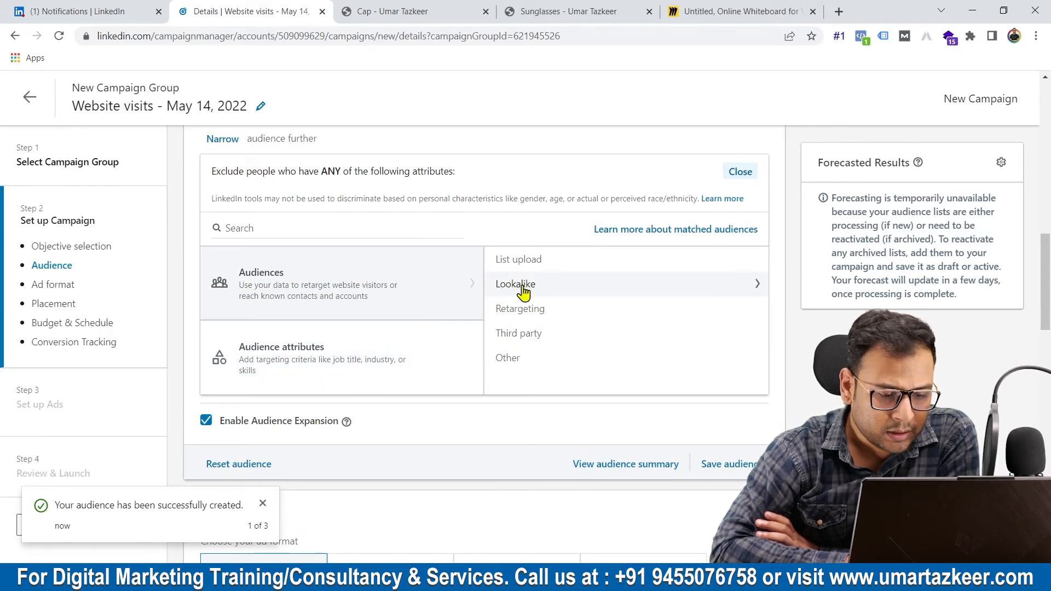
{"action": "left_click", "coordinate": [531, 312]}
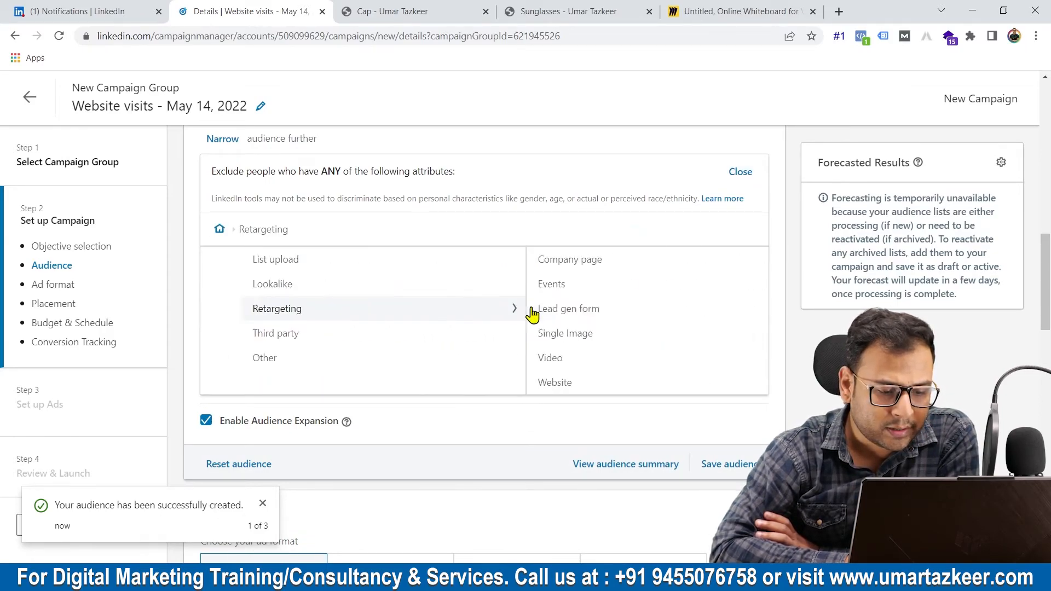
{"action": "left_click", "coordinate": [533, 382]}
{"action": "left_click", "coordinate": [217, 308]}
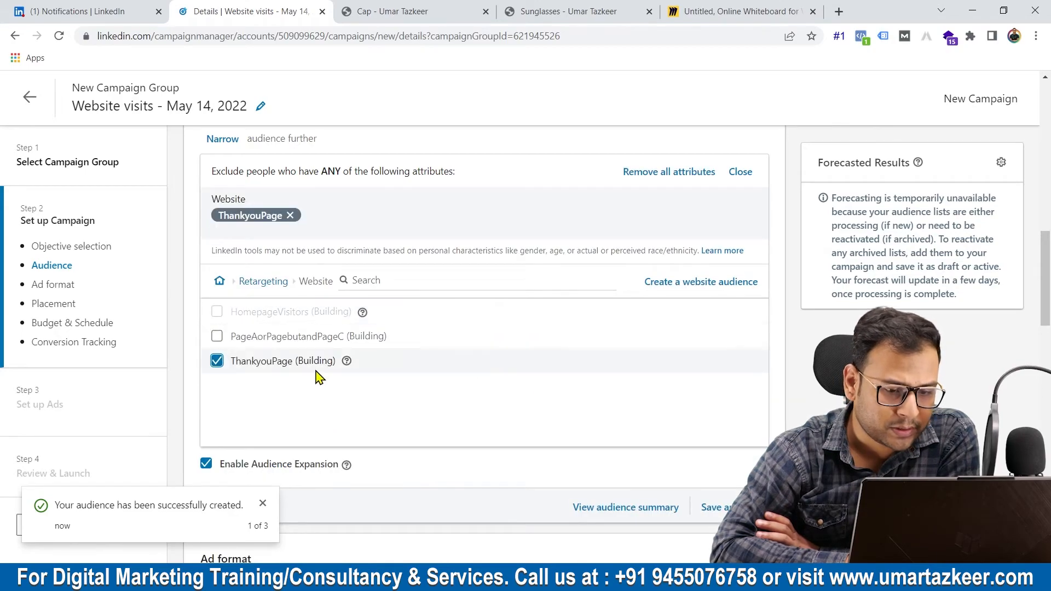
Step: Review the campaign's included and excluded audiences, then compare them with the cases in the Miro mind map
{"action": "scroll", "coordinate": [461, 287], "scroll_direction": "up", "scroll_amount": 3}
{"action": "scroll", "coordinate": [462, 290], "scroll_direction": "up", "scroll_amount": 1}
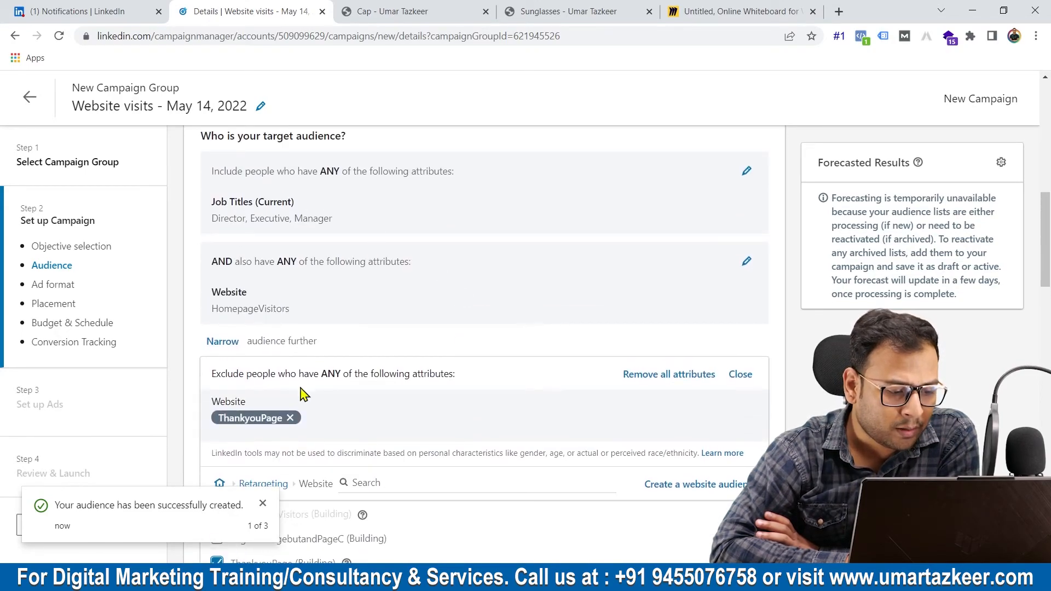
{"action": "scroll", "coordinate": [366, 290], "scroll_direction": "down", "scroll_amount": 2}
{"action": "scroll", "coordinate": [356, 268], "scroll_direction": "up", "scroll_amount": 2}
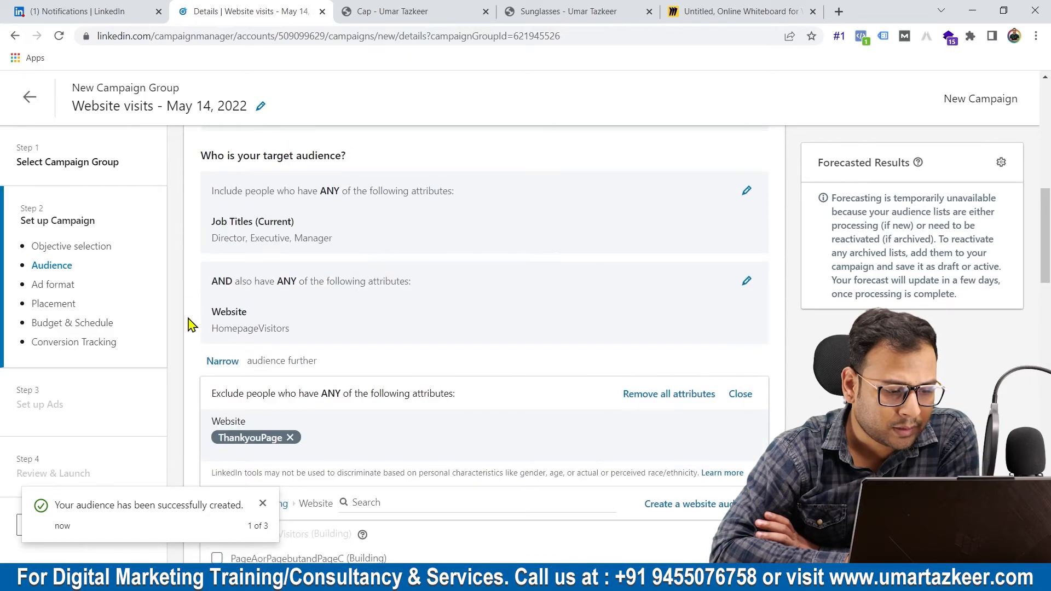
{"action": "scroll", "coordinate": [258, 322], "scroll_direction": "down", "scroll_amount": 2}
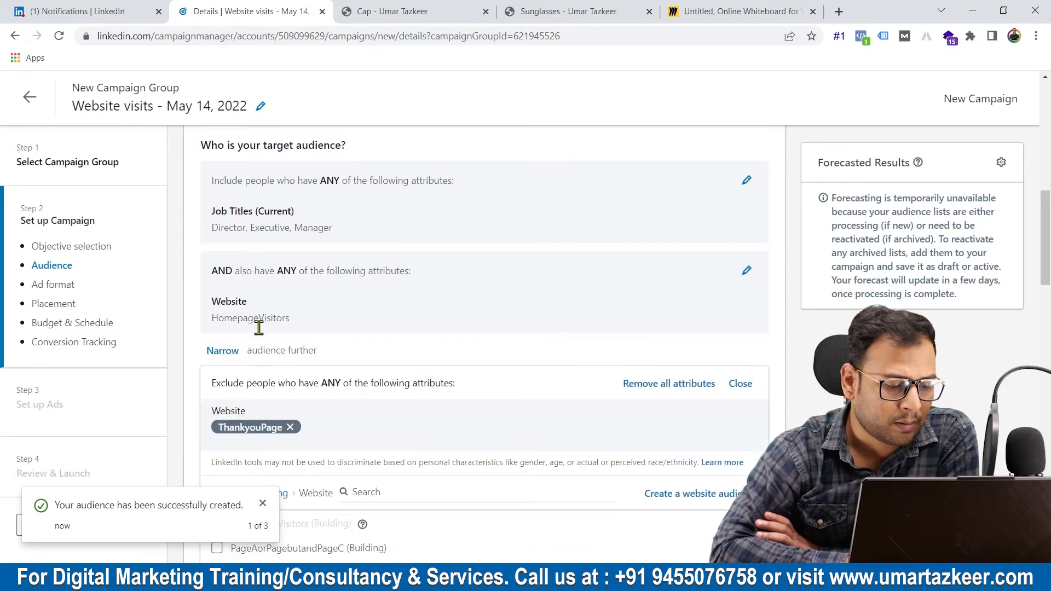
{"action": "scroll", "coordinate": [299, 315], "scroll_direction": "down", "scroll_amount": 2}
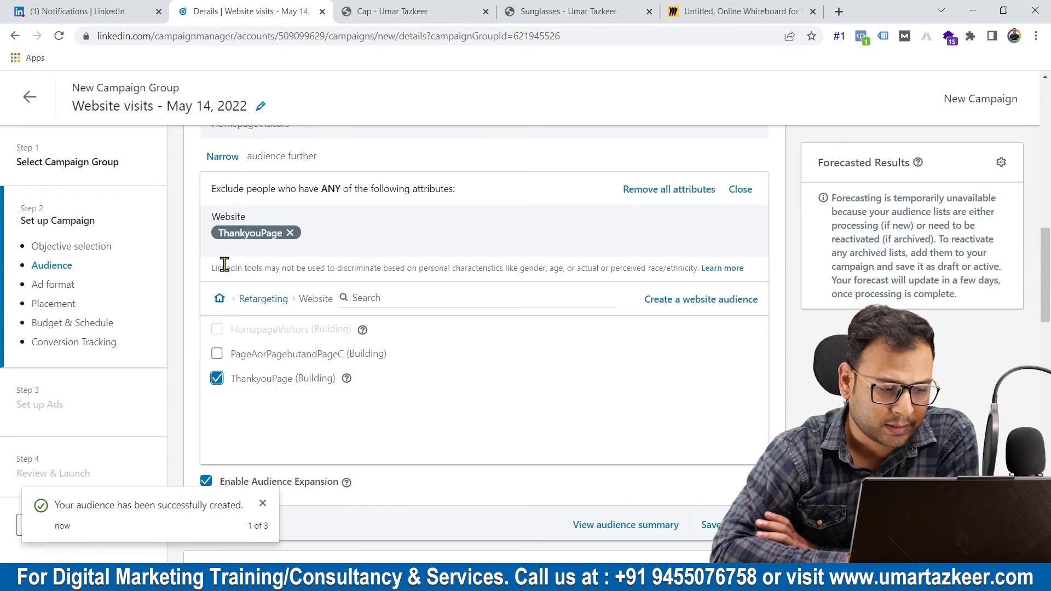
{"action": "scroll", "coordinate": [299, 311], "scroll_direction": "down", "scroll_amount": 3}
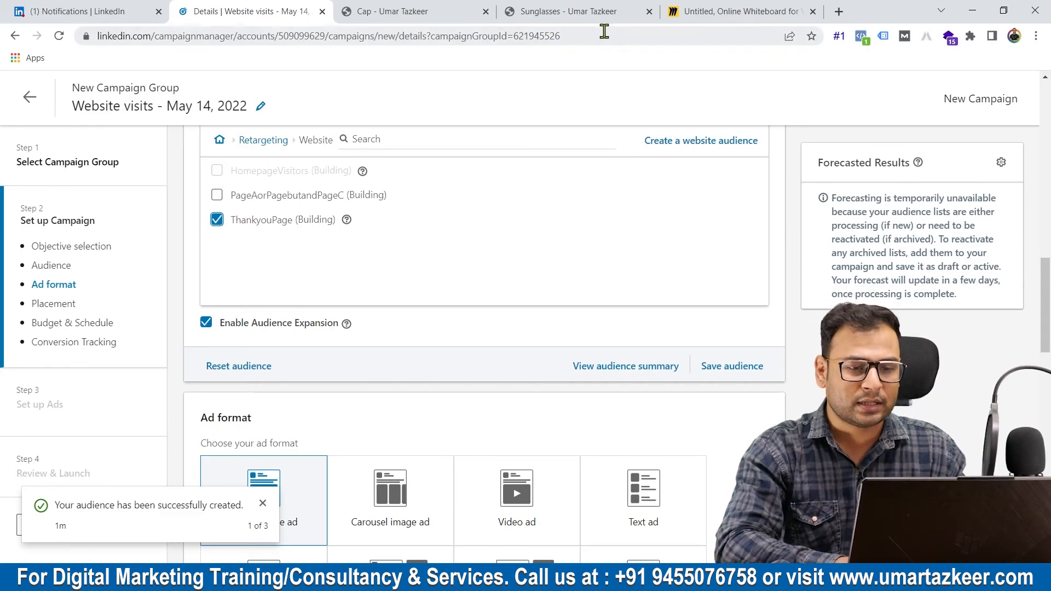
{"action": "left_click", "coordinate": [688, 10]}
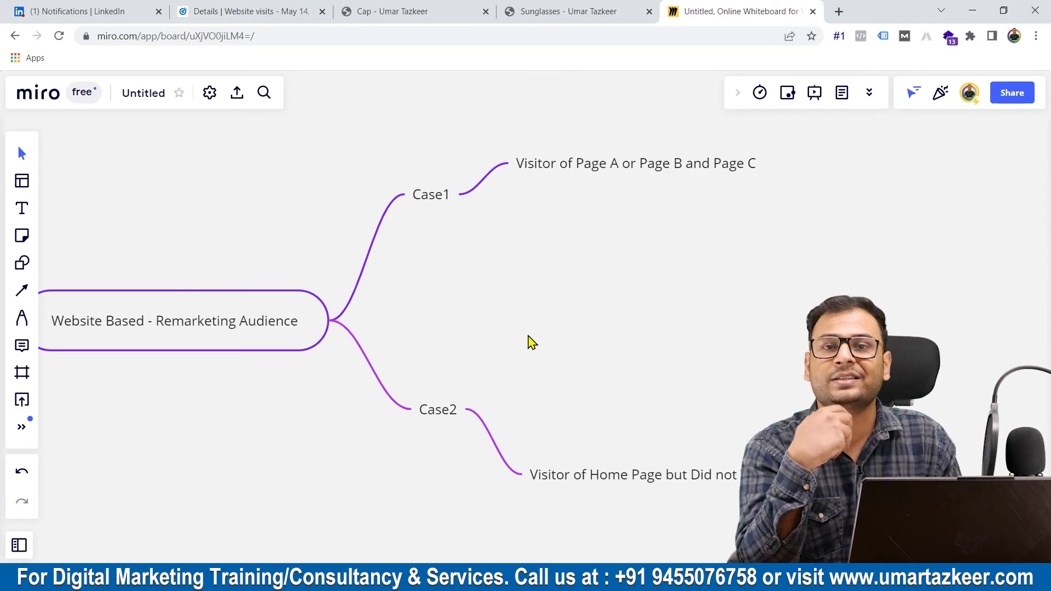